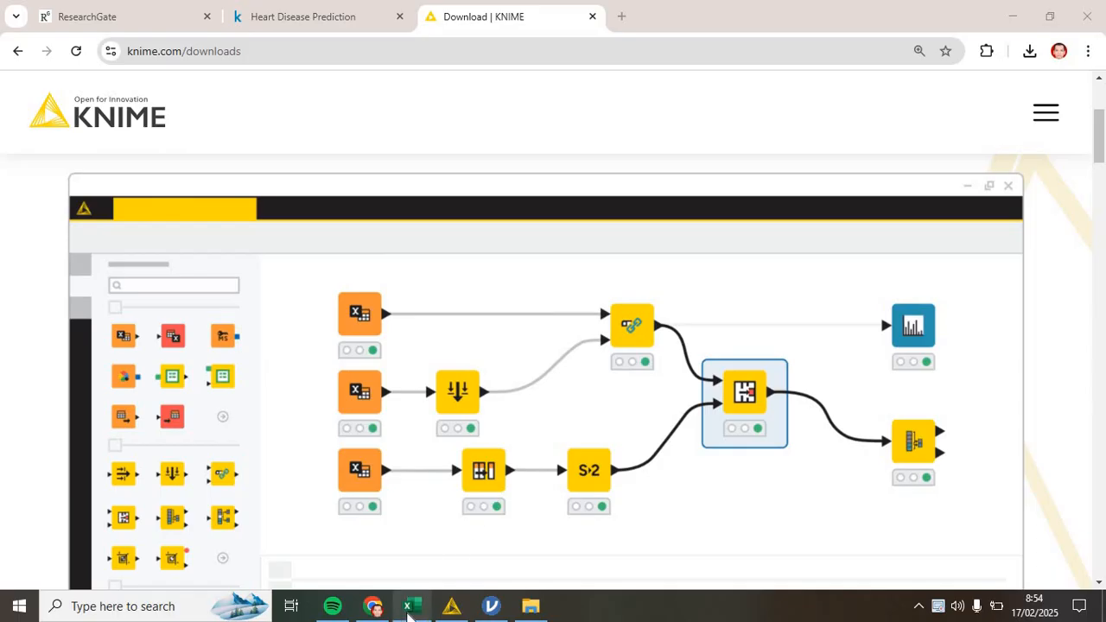
Examine the variable definitions in the Dataset Description table of Kaggle's Heart Disease Prediction notebook in the browser
{"action": "left_click", "coordinate": [410, 608]}
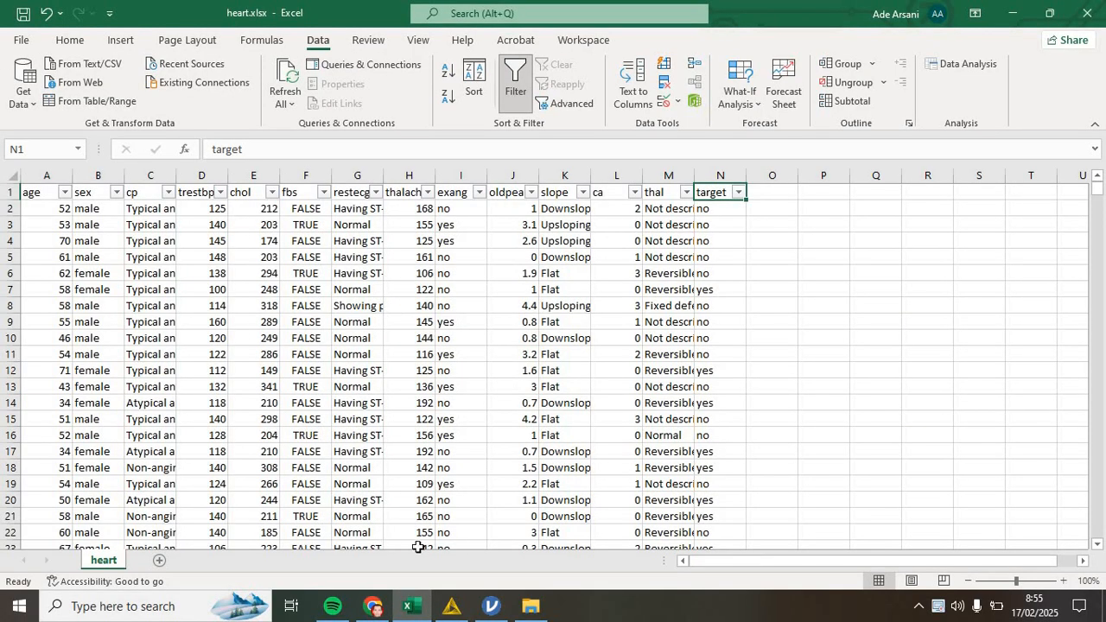
{"action": "left_click", "coordinate": [375, 609]}
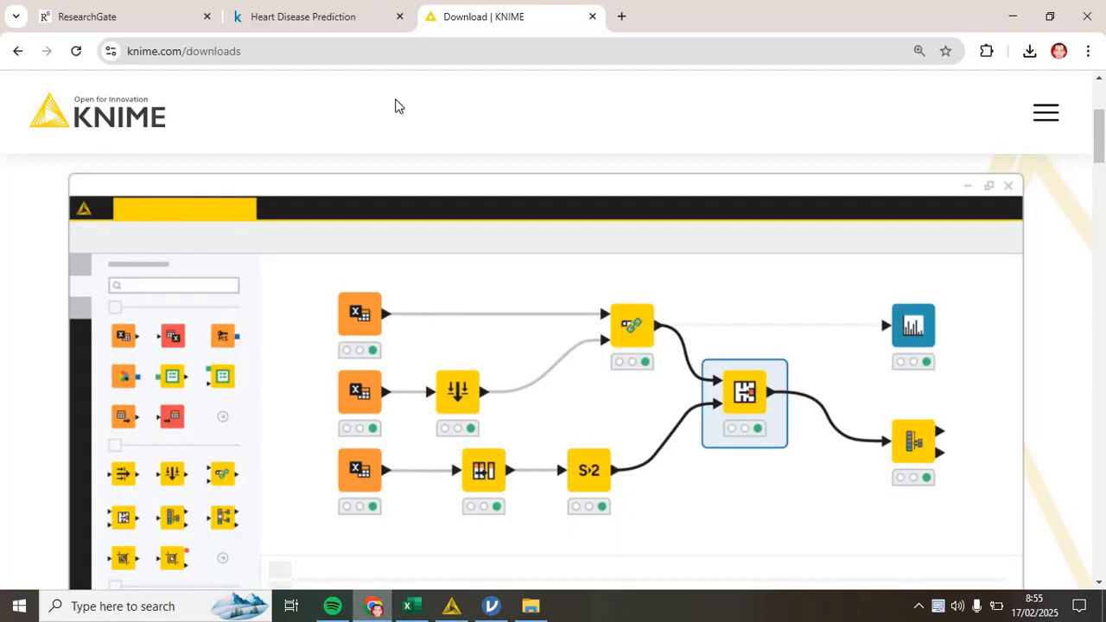
{"action": "left_click", "coordinate": [354, 13]}
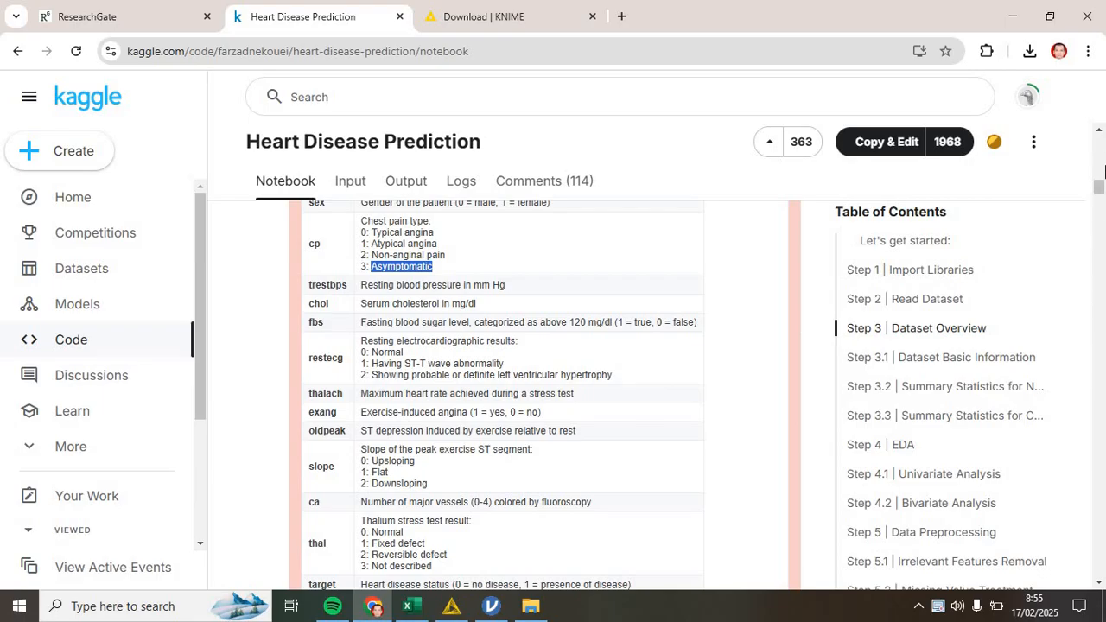
{"action": "scroll", "coordinate": [1103, 143], "scroll_direction": "up", "scroll_amount": 3}
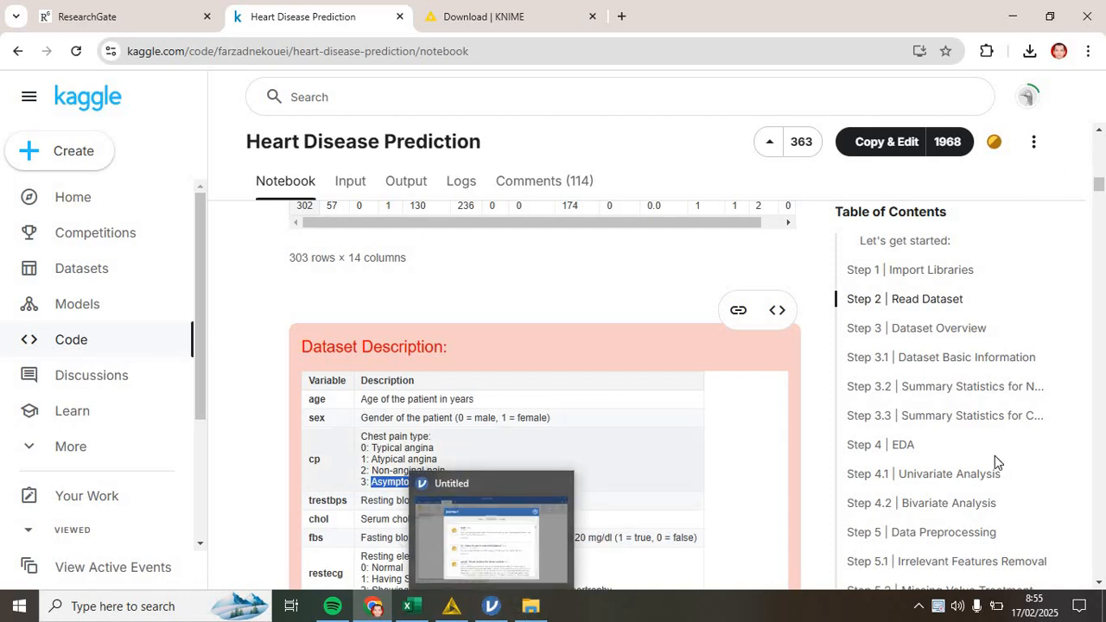
{"action": "left_click", "coordinate": [838, 295]}
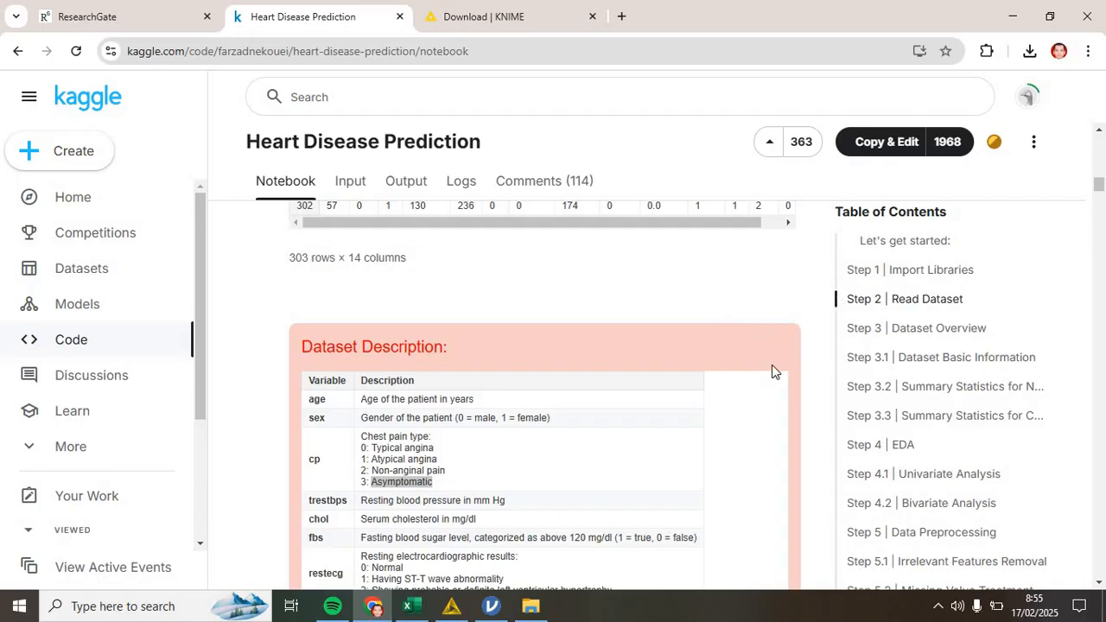
{"action": "left_click", "coordinate": [1096, 581]}
{"action": "left_click", "coordinate": [1096, 581]}
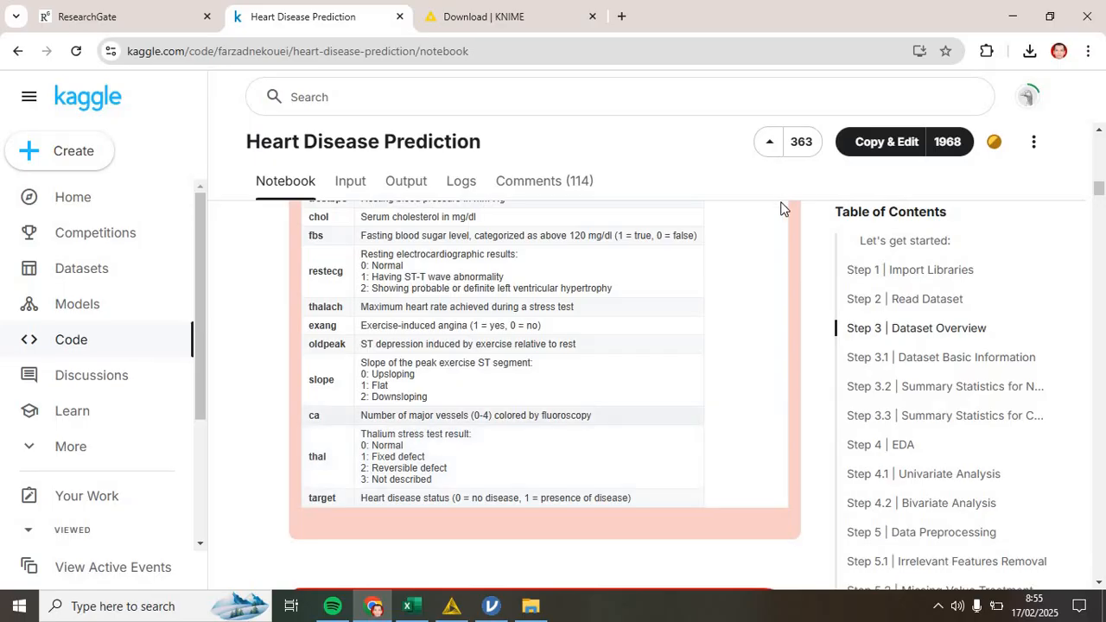
{"action": "left_click", "coordinate": [1099, 130]}
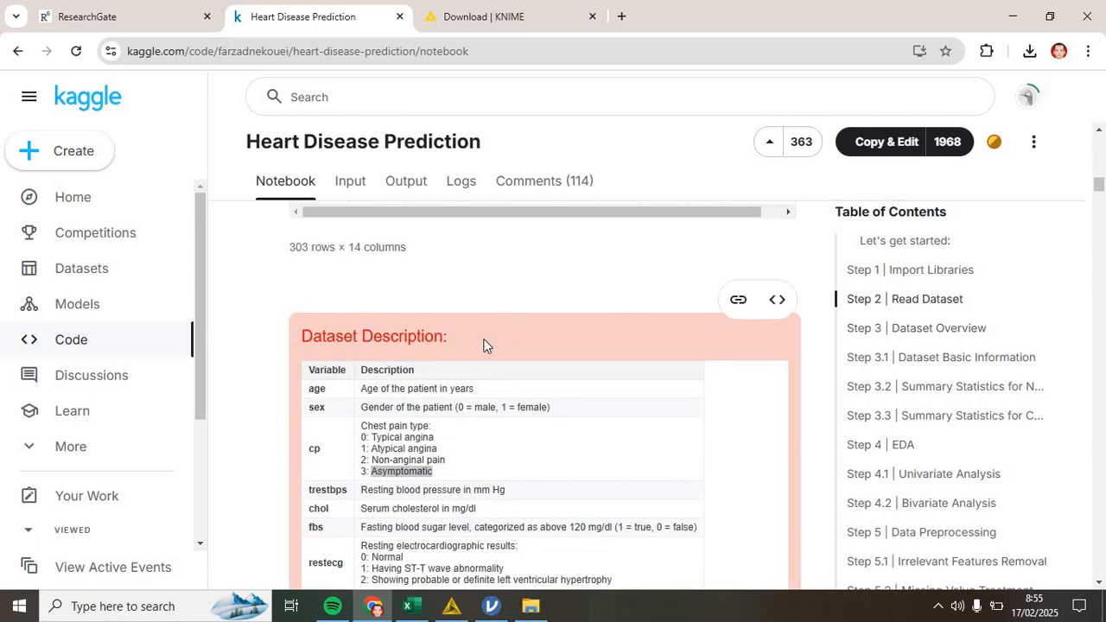
{"action": "left_click", "coordinate": [1099, 586]}
{"action": "left_click", "coordinate": [1100, 586]}
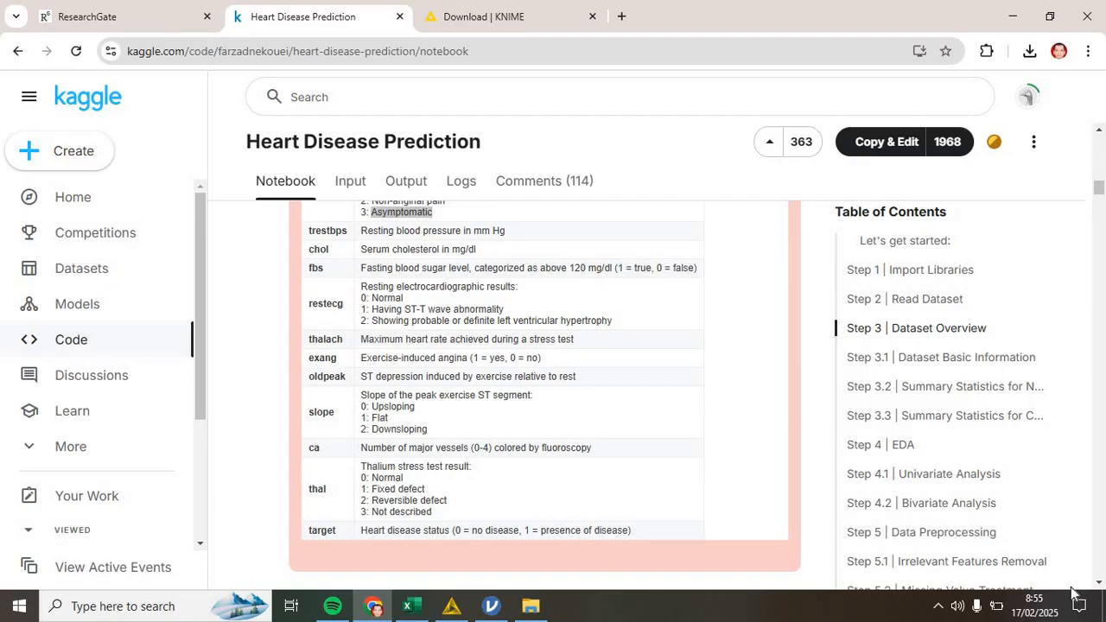
Switch to the heart.xlsx workbook in Excel and rename the thalach header in H1 to thalach_before
{"action": "left_click", "coordinate": [406, 606]}
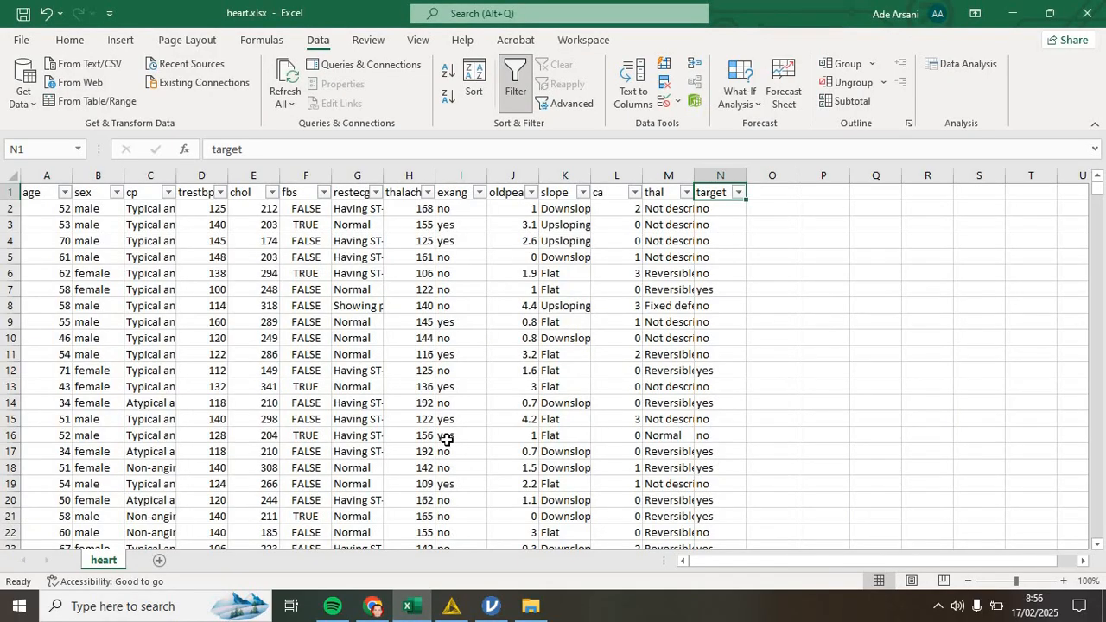
{"action": "left_click", "coordinate": [411, 195]}
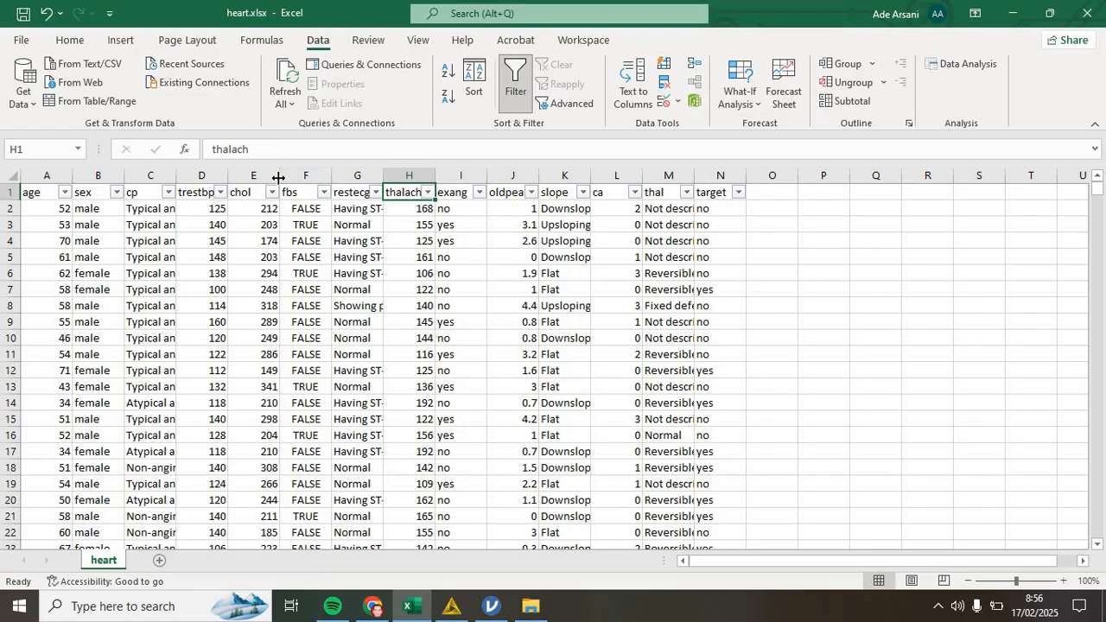
{"action": "left_click", "coordinate": [275, 149]}
{"action": "type", "text": "_"}
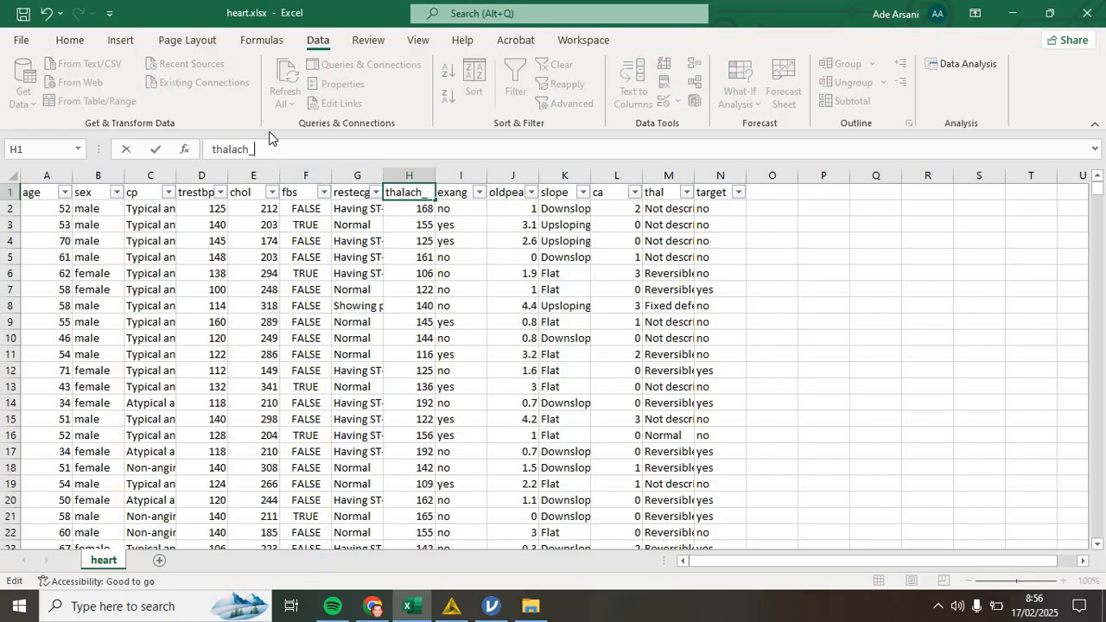
{"action": "type", "text": "before"}
{"action": "key", "text": "Return"}
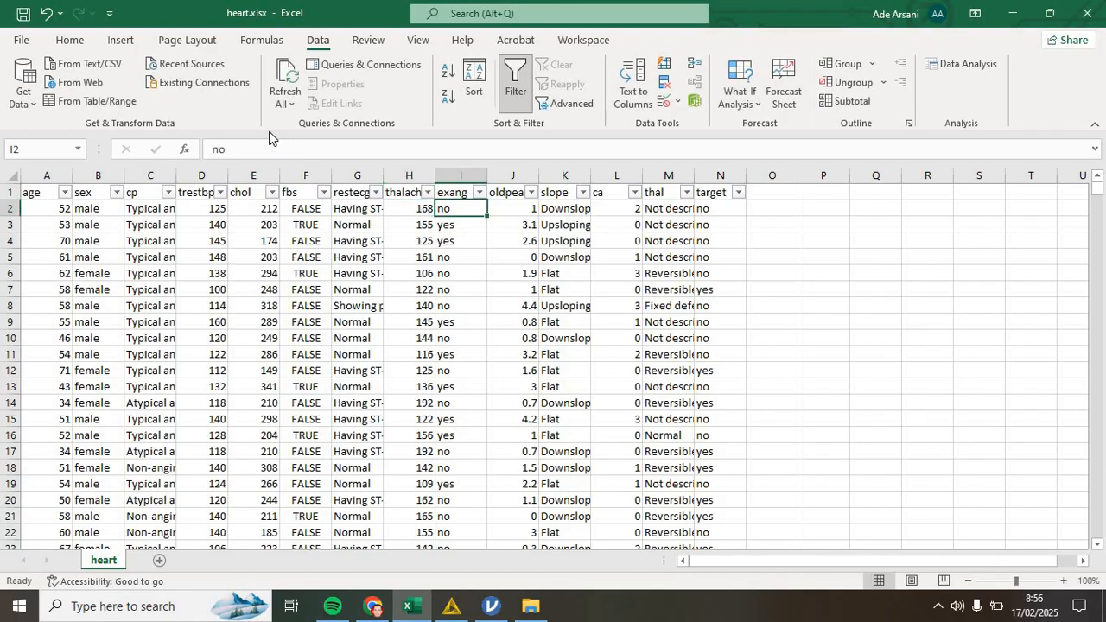
Copy the thalach_before header to the empty cell O1 and change it to thalach_after
{"action": "key", "text": "Up"}
{"action": "key", "text": "ctrl+c"}
{"action": "key", "text": "Right"}
{"action": "key", "text": "Right"}
{"action": "key", "text": "Right"}
{"action": "key", "text": "Right"}
{"action": "key", "text": "Right"}
{"action": "key", "text": "Right"}
{"action": "key", "text": "Right"}
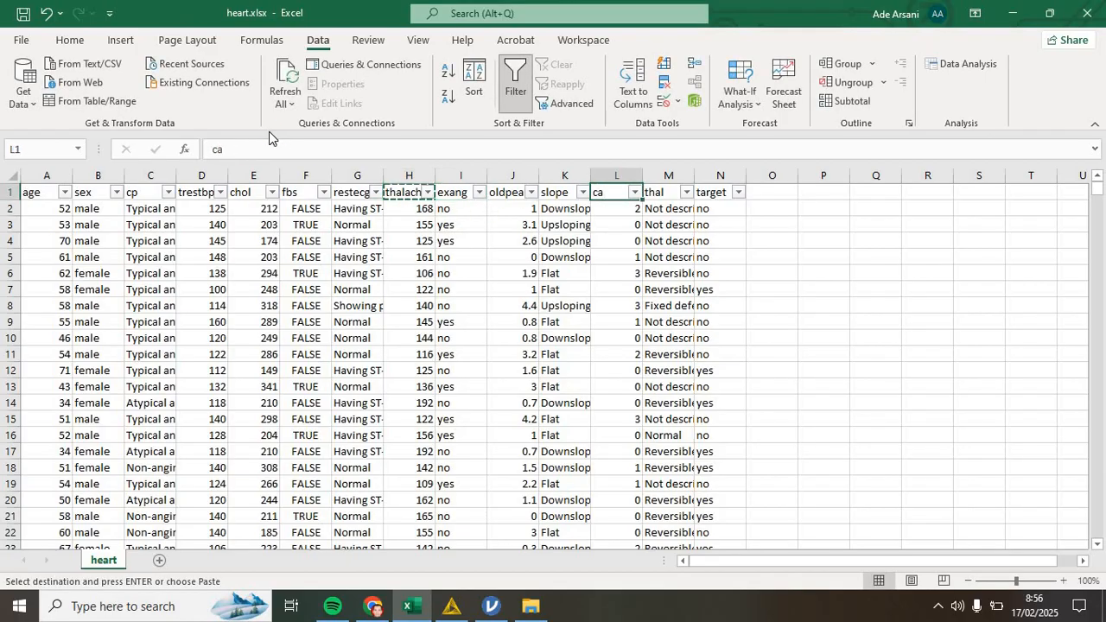
{"action": "key", "text": "ctrl+v"}
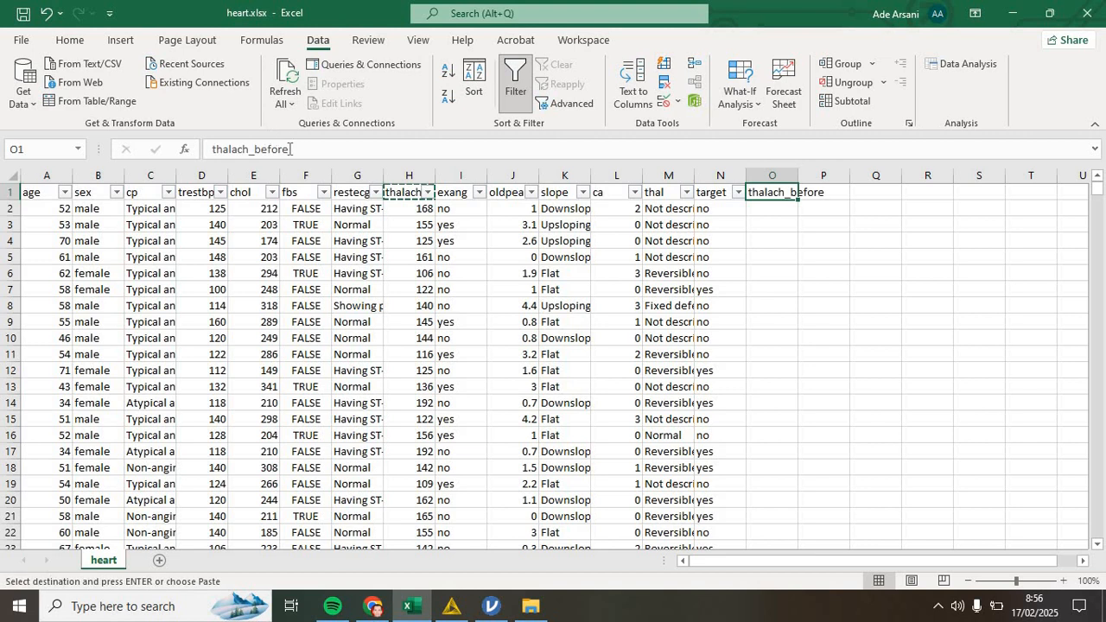
{"action": "left_click_drag", "start_coordinate": [290, 149], "coordinate": [259, 149]}
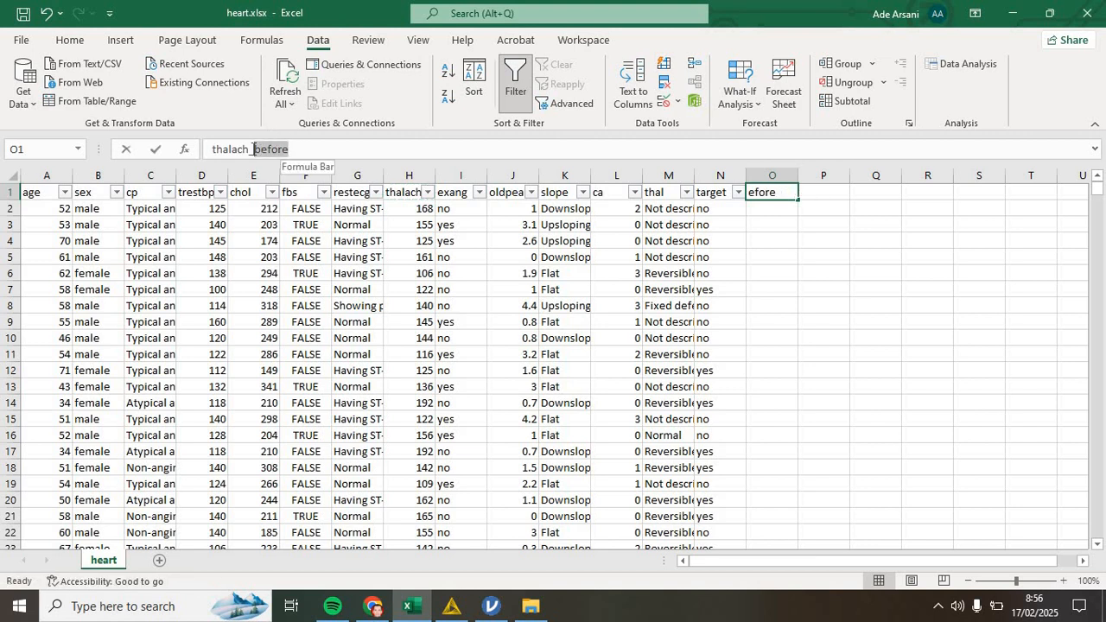
{"action": "type", "text": "afet"}
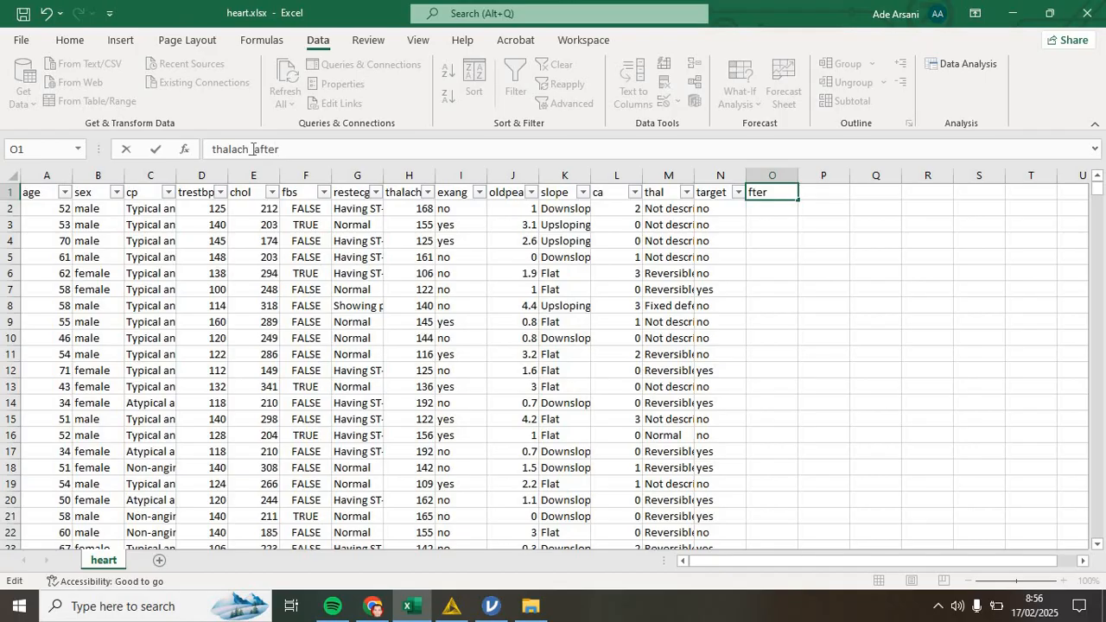
{"action": "key", "text": "Return"}
Enter the formula =H2+4 in O2 and fill it down the thalach_after column
{"action": "type", "text": "="}
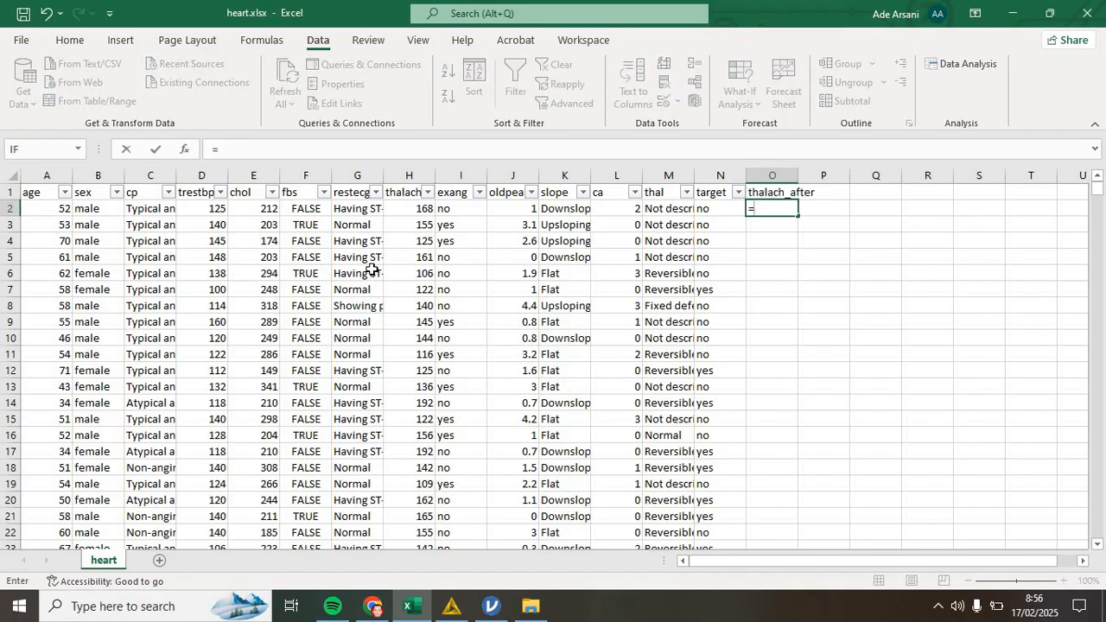
{"action": "left_click", "coordinate": [410, 207]}
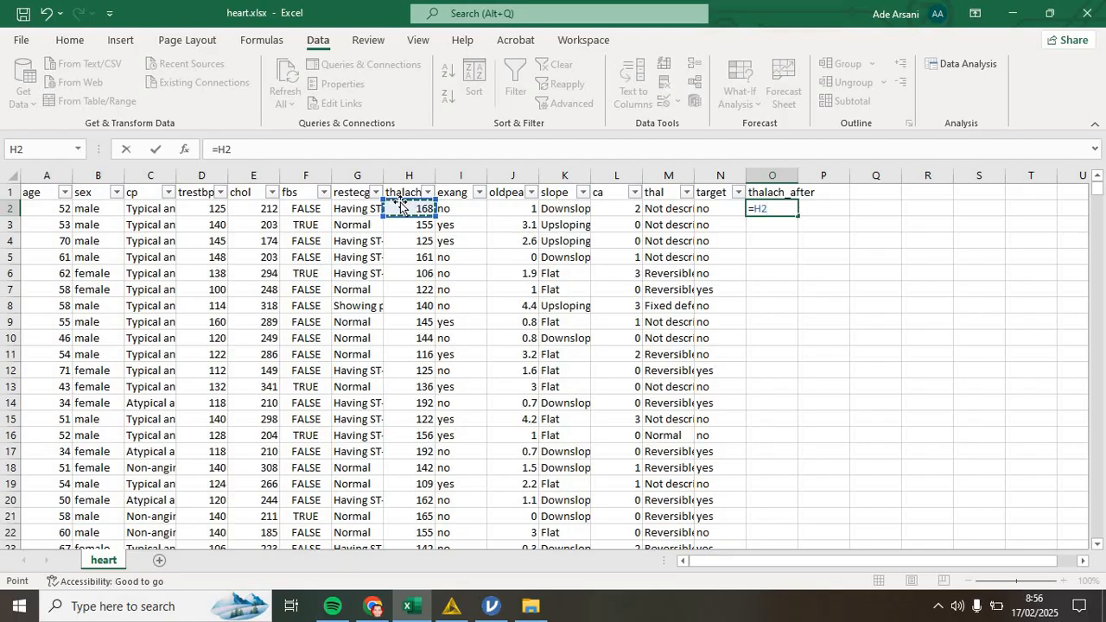
{"action": "type", "text": "+4"}
{"action": "key", "text": "Return"}
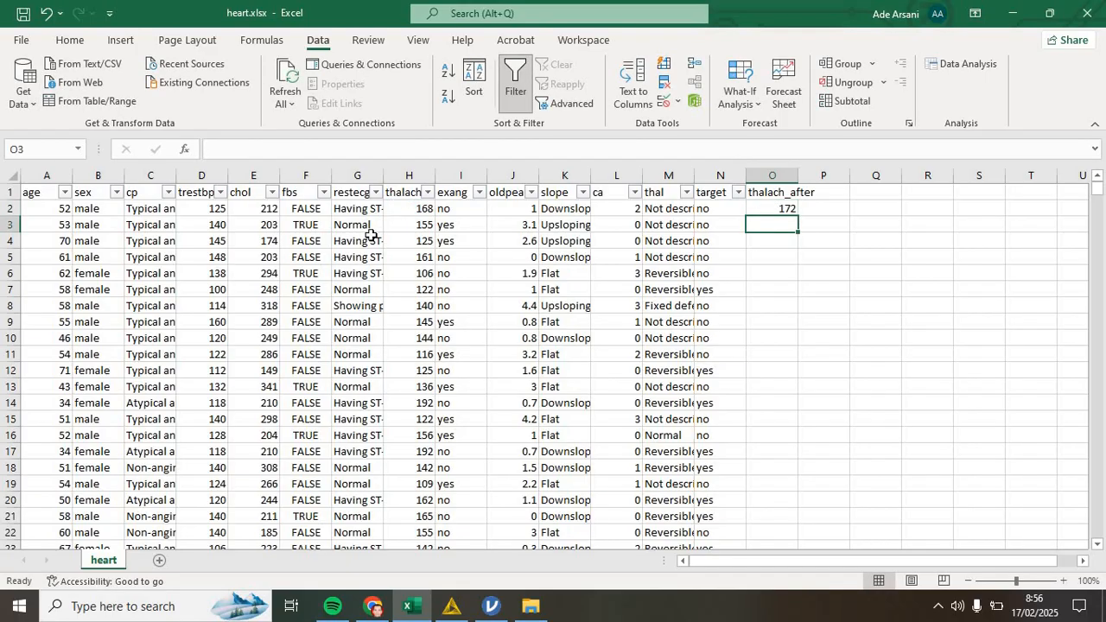
{"action": "left_click", "coordinate": [794, 208]}
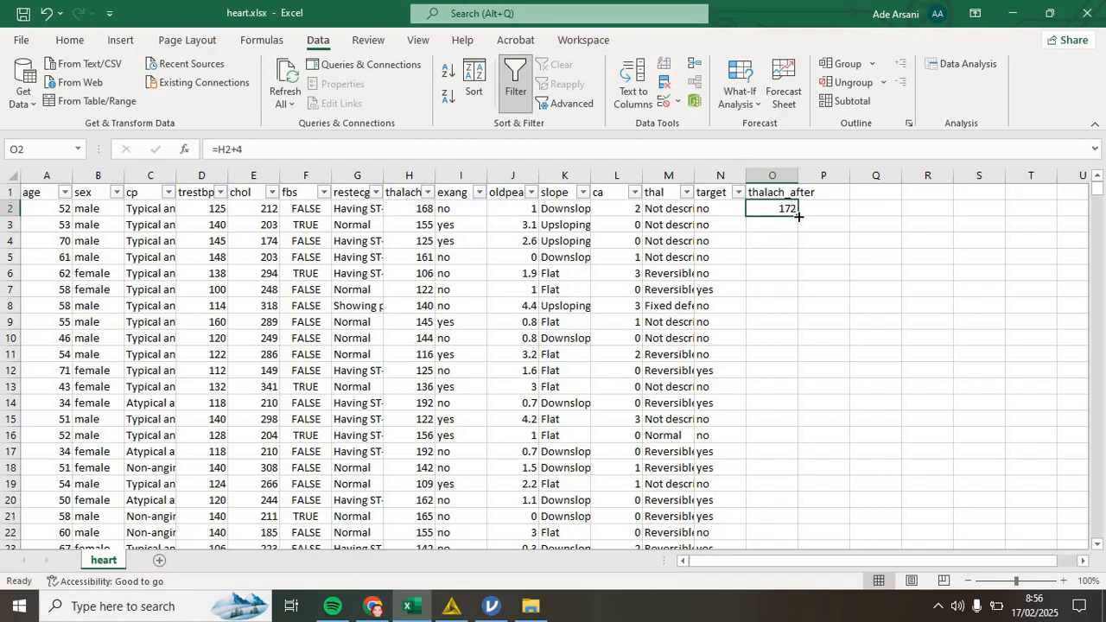
{"action": "double_click", "coordinate": [799, 217]}
Overwrite the thalach_after values with 150 in O8, 130 in O12 and 150 in O18, and save the workbook
{"action": "left_click", "coordinate": [763, 306]}
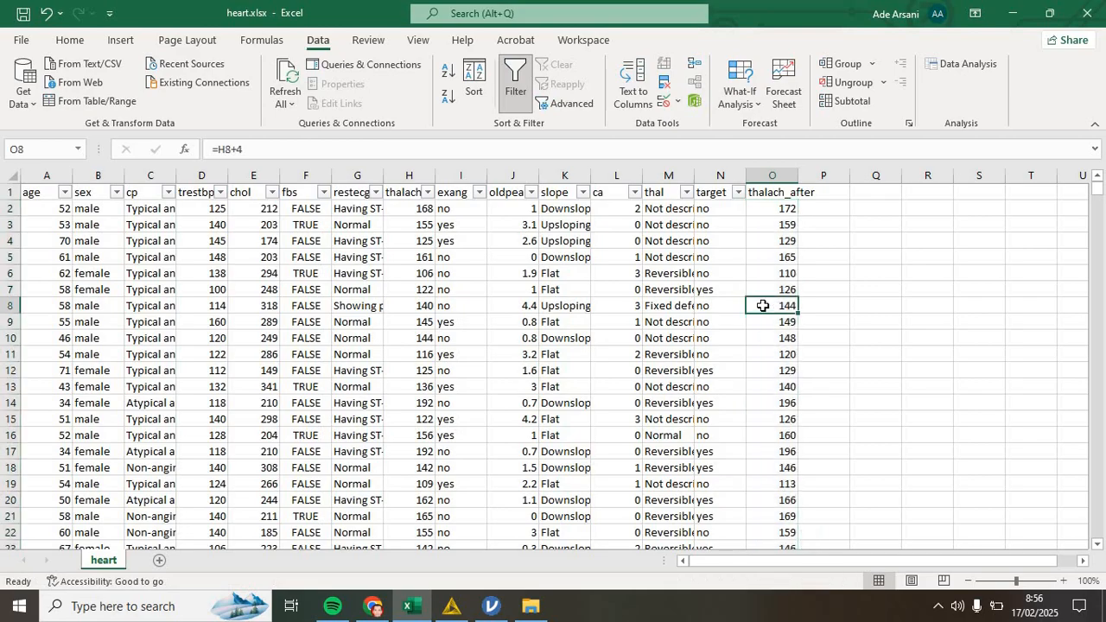
{"action": "double_click", "coordinate": [764, 305]}
{"action": "type", "text": "15"}
{"action": "key", "text": "Return"}
{"action": "key", "text": "Return"}
{"action": "key", "text": "Return"}
{"action": "key", "text": "Return"}
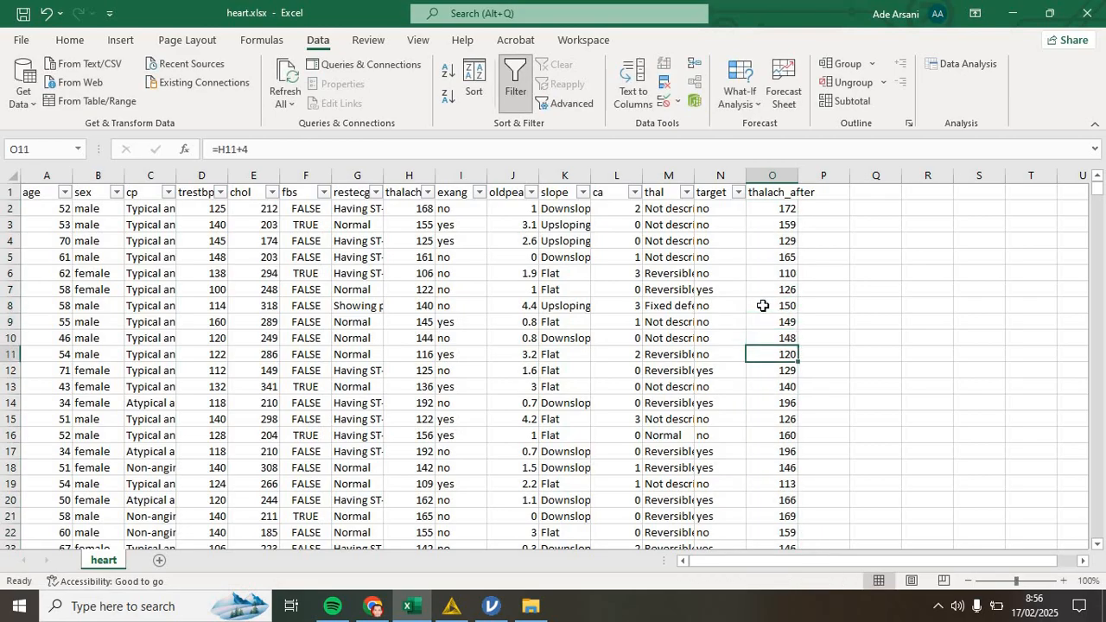
{"action": "type", "text": "13"}
{"action": "key", "text": "Return"}
{"action": "key", "text": "Return"}
{"action": "key", "text": "Return"}
{"action": "key", "text": "Return"}
{"action": "key", "text": "Return"}
{"action": "key", "text": "Return"}
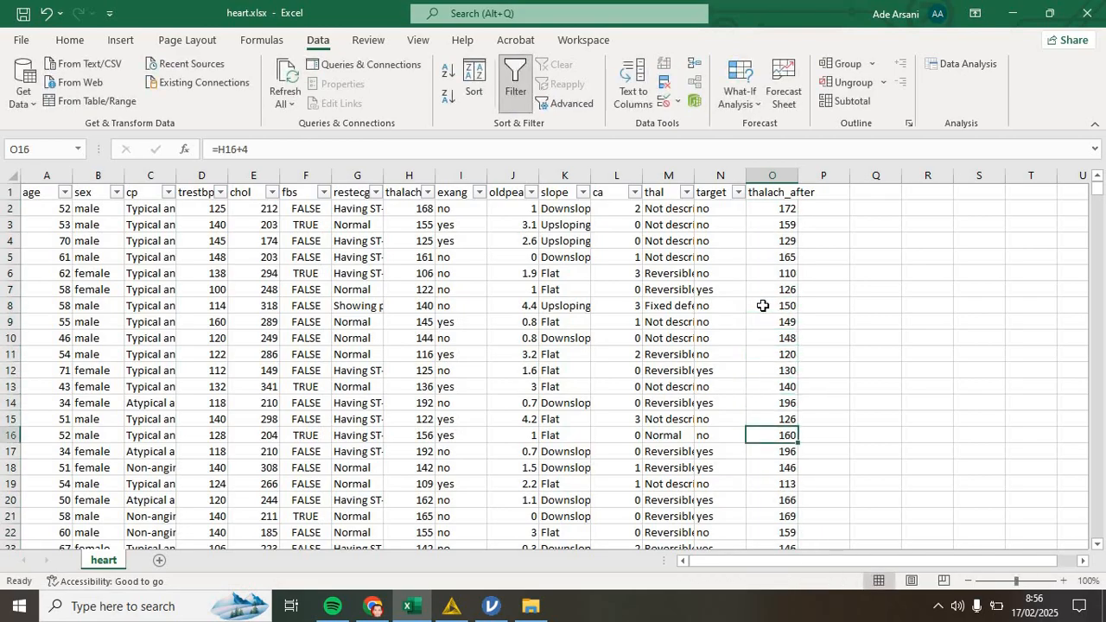
{"action": "type", "text": "150"}
{"action": "key", "text": "Return"}
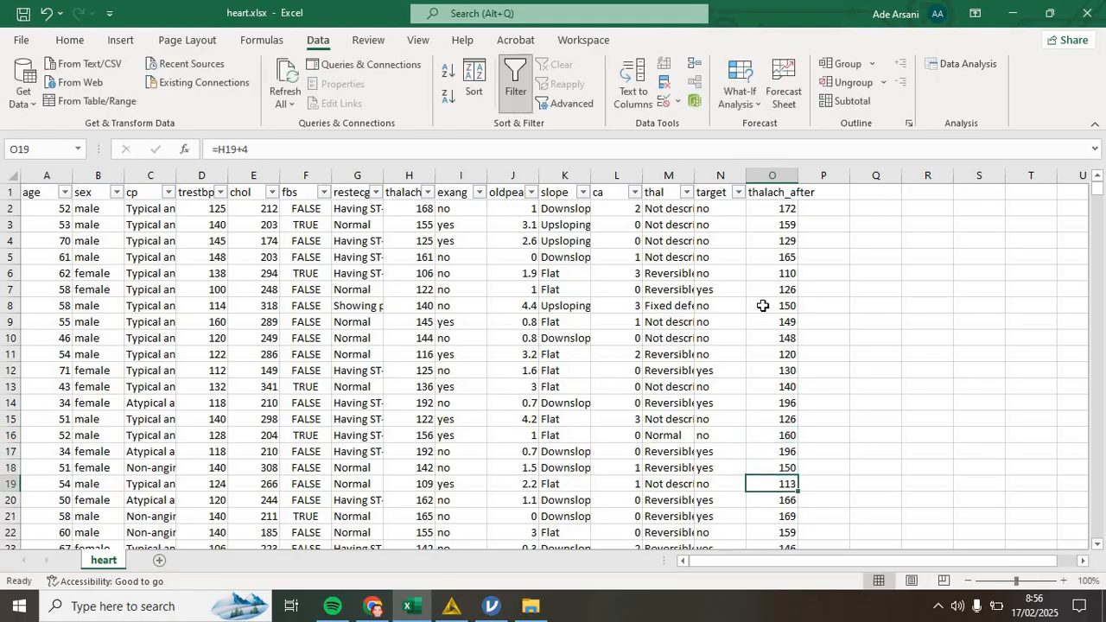
{"action": "left_click", "coordinate": [23, 15]}
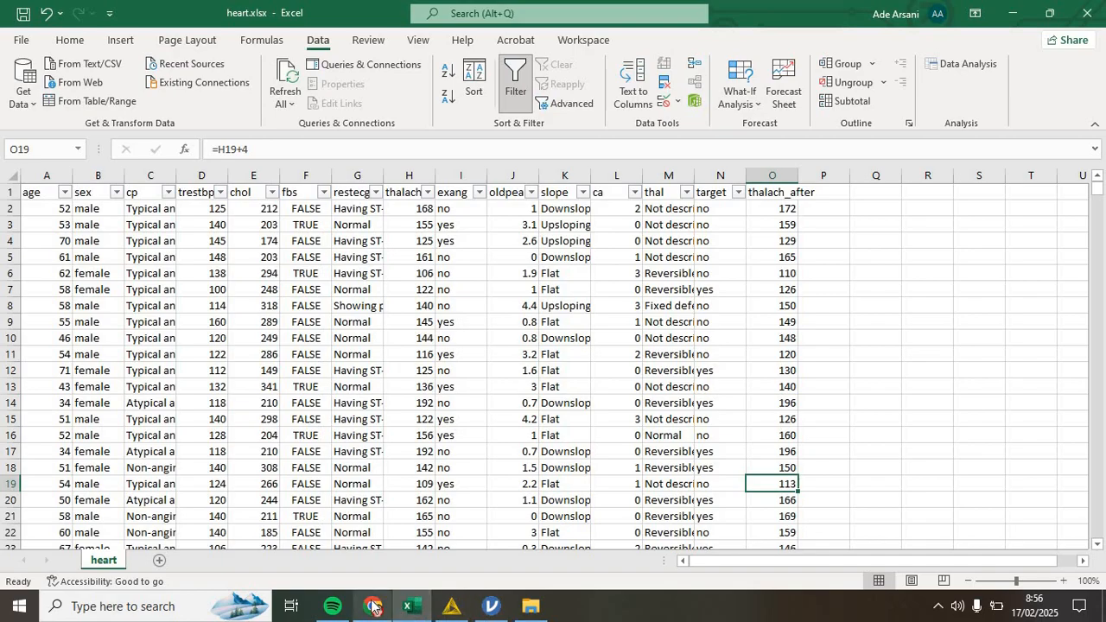
Switch to KNIME Analytics Platform and create a new workflow named "analisis komparasi"
{"action": "left_click", "coordinate": [449, 610]}
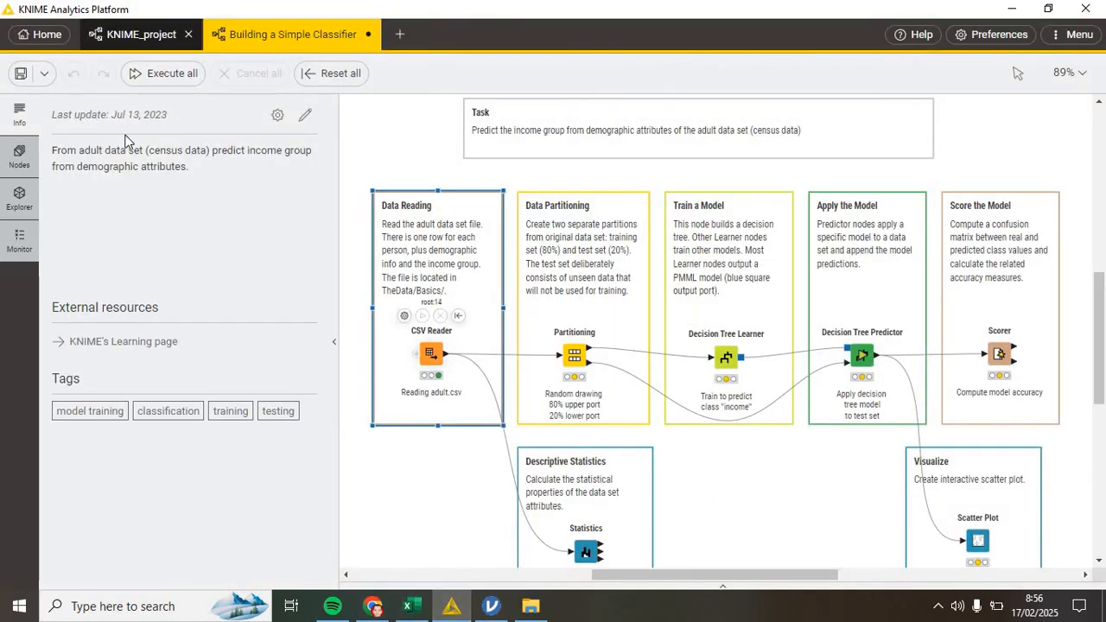
{"action": "left_click", "coordinate": [399, 35]}
{"action": "type", "text": "analisis ko"}
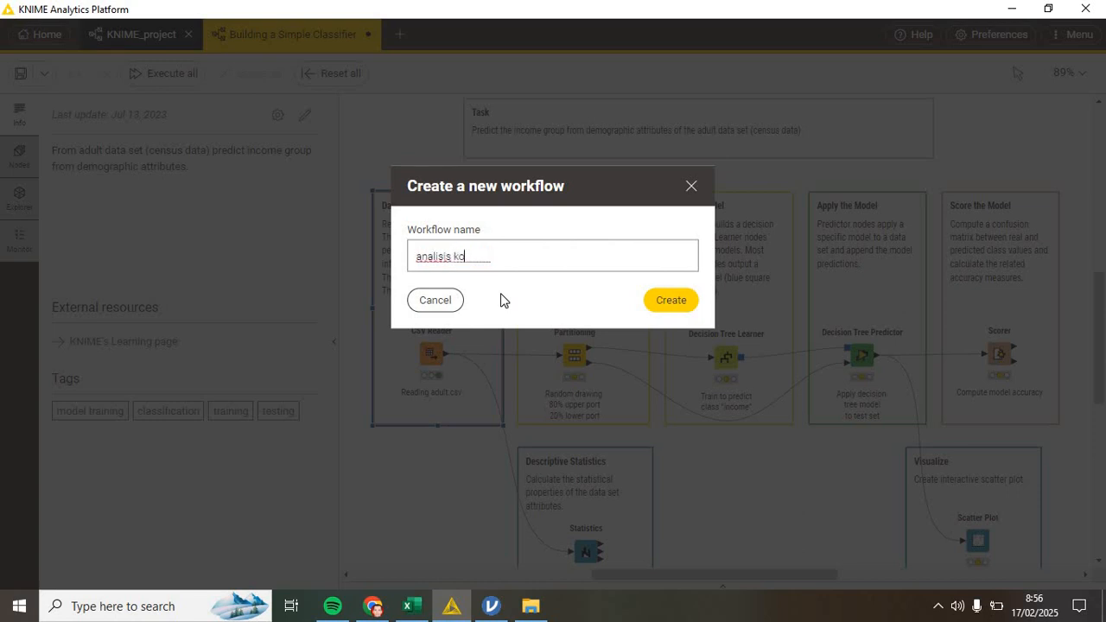
{"action": "type", "text": "mparasi"}
{"action": "key", "text": "Return"}
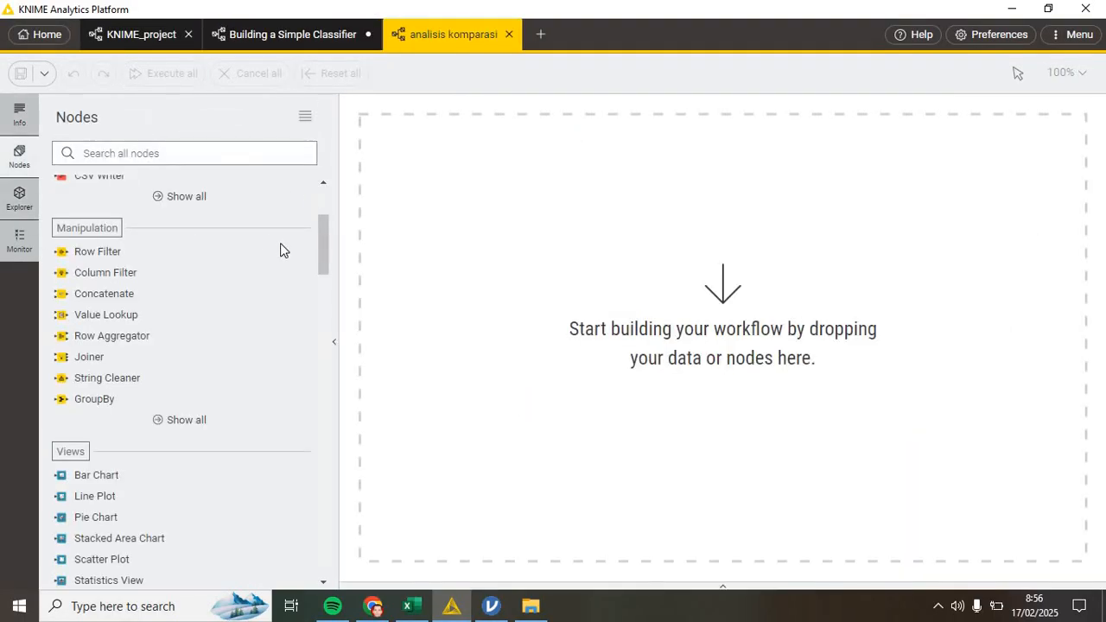
Add an Excel Reader node to the empty workflow canvas and open its configuration
{"action": "scroll", "coordinate": [324, 208], "scroll_direction": "up", "scroll_amount": 3}
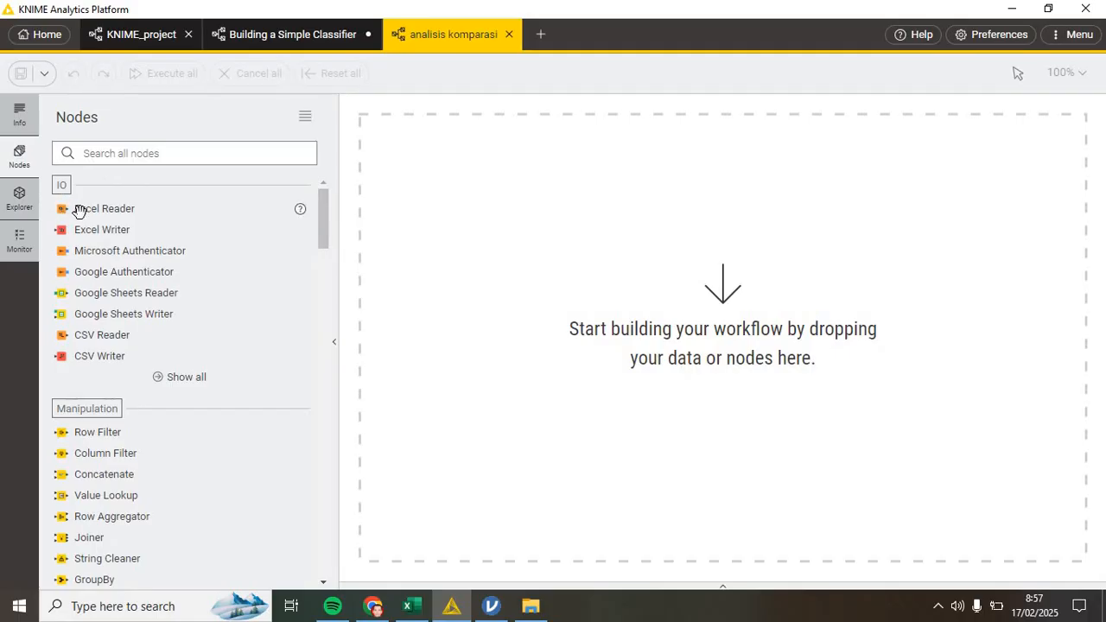
{"action": "left_click_drag", "start_coordinate": [75, 210], "coordinate": [434, 304]}
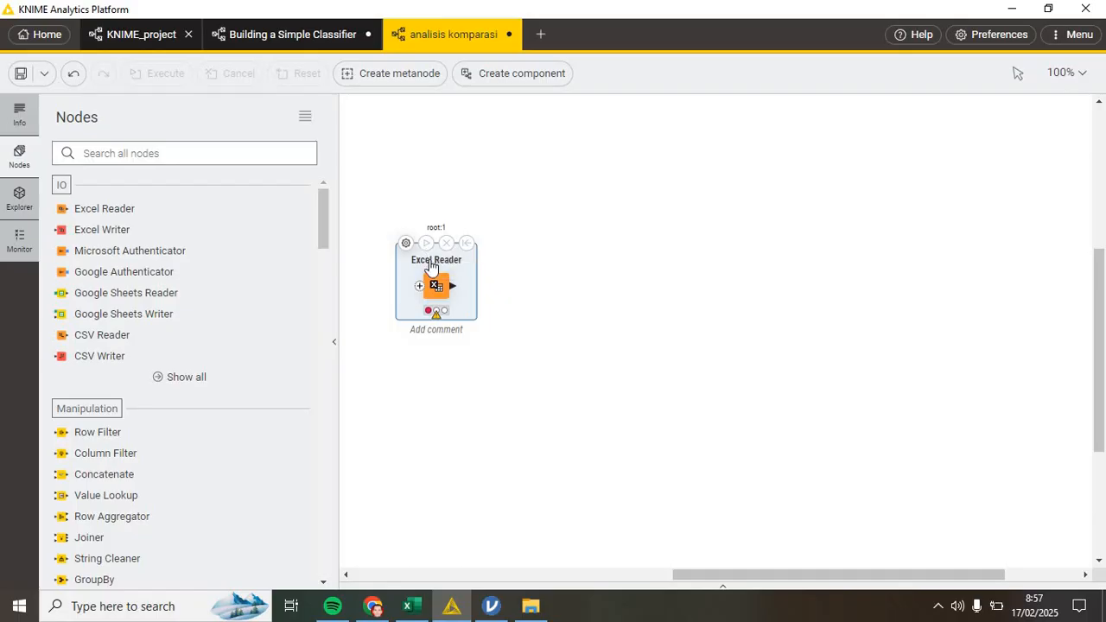
{"action": "right_click", "coordinate": [431, 266]}
{"action": "left_click", "coordinate": [464, 273]}
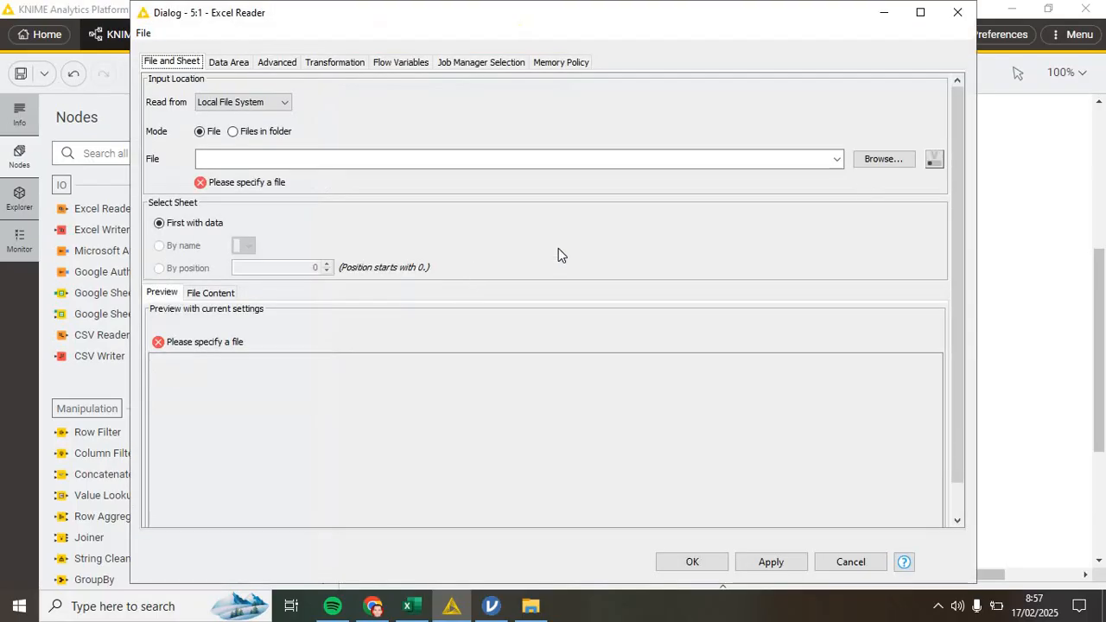
Load heart.xlsx from the Downloads folder into the Excel Reader node and apply the configuration
{"action": "left_click", "coordinate": [880, 162]}
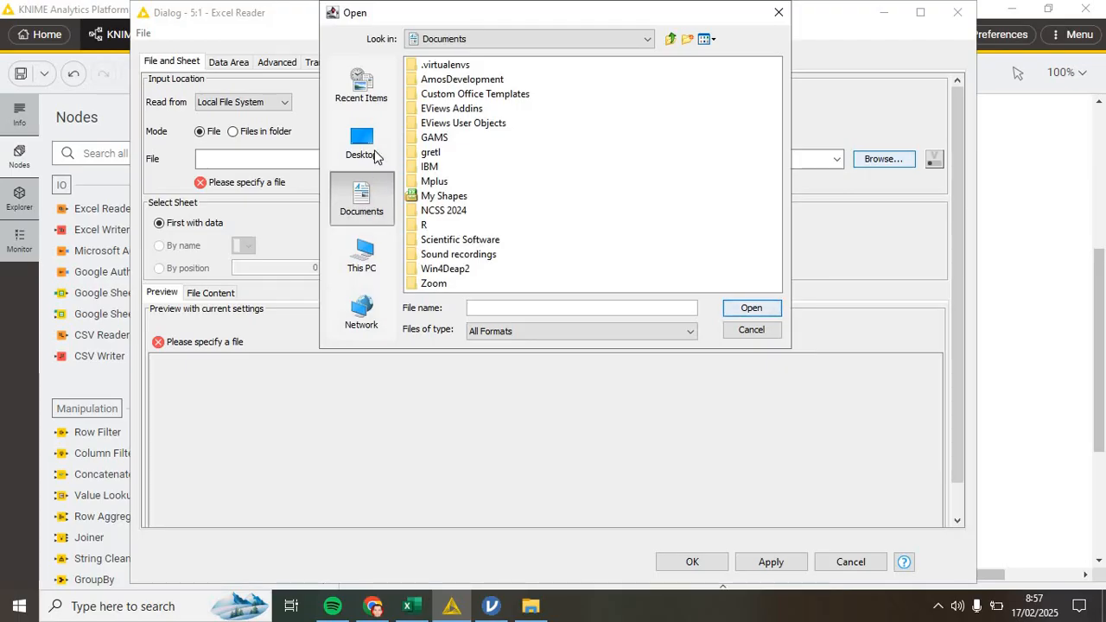
{"action": "left_click", "coordinate": [360, 264]}
{"action": "left_click", "coordinate": [462, 110]}
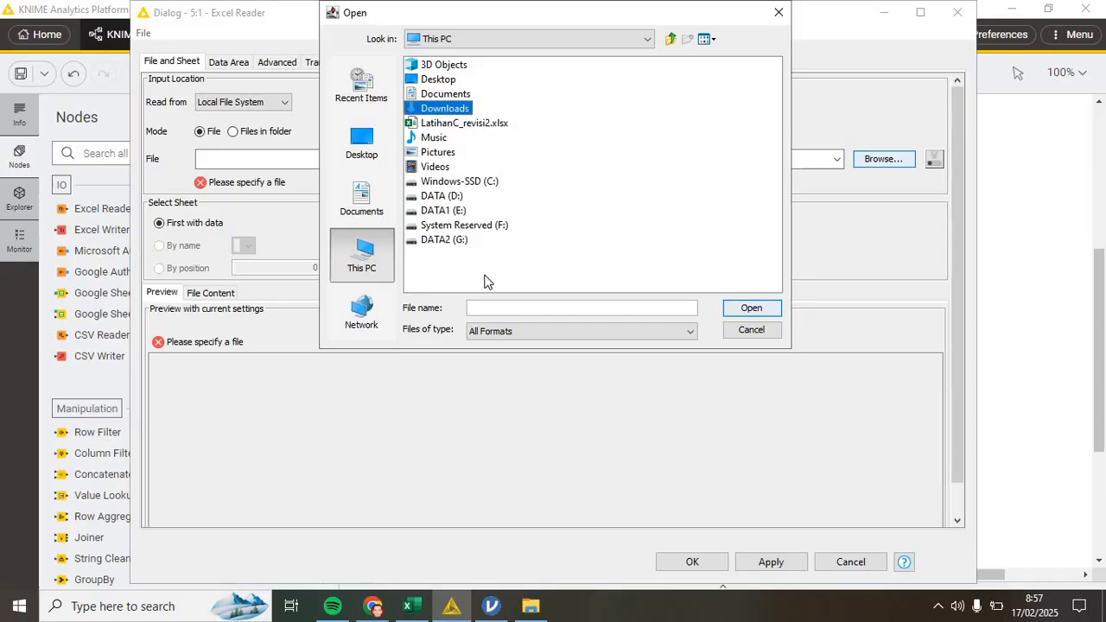
{"action": "left_click", "coordinate": [745, 309]}
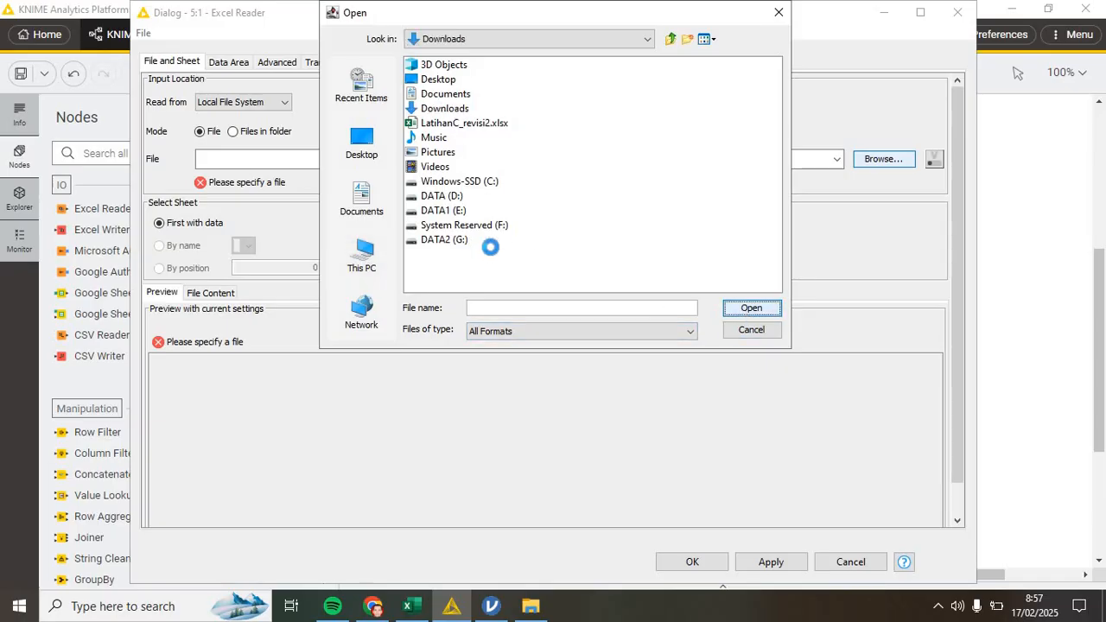
{"action": "left_click_drag", "start_coordinate": [415, 285], "coordinate": [617, 293]}
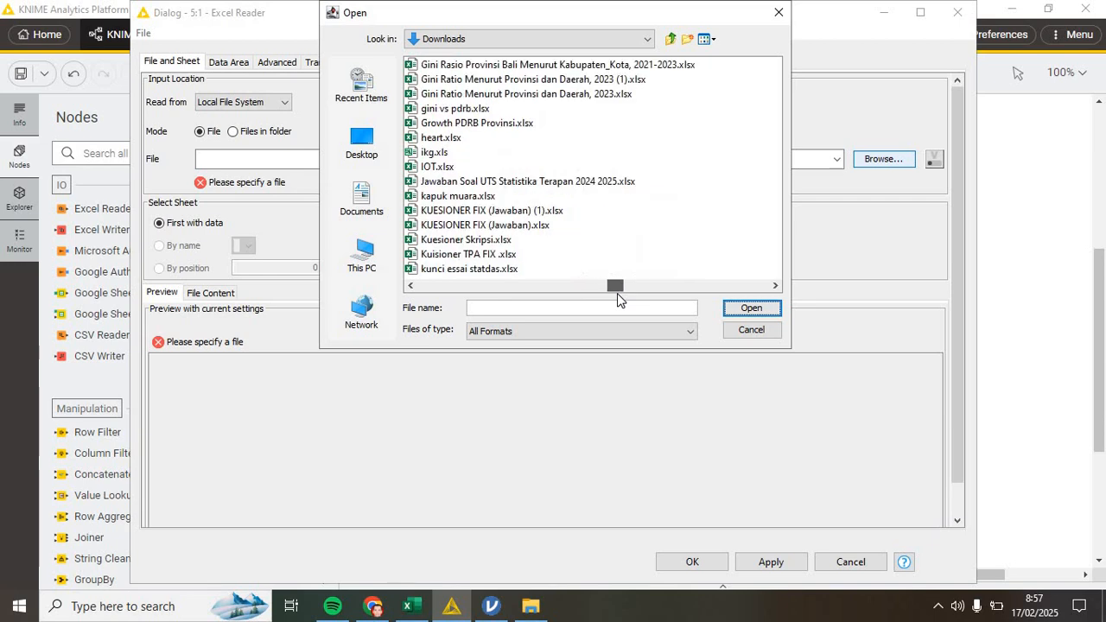
{"action": "left_click", "coordinate": [441, 137]}
{"action": "left_click", "coordinate": [751, 308]}
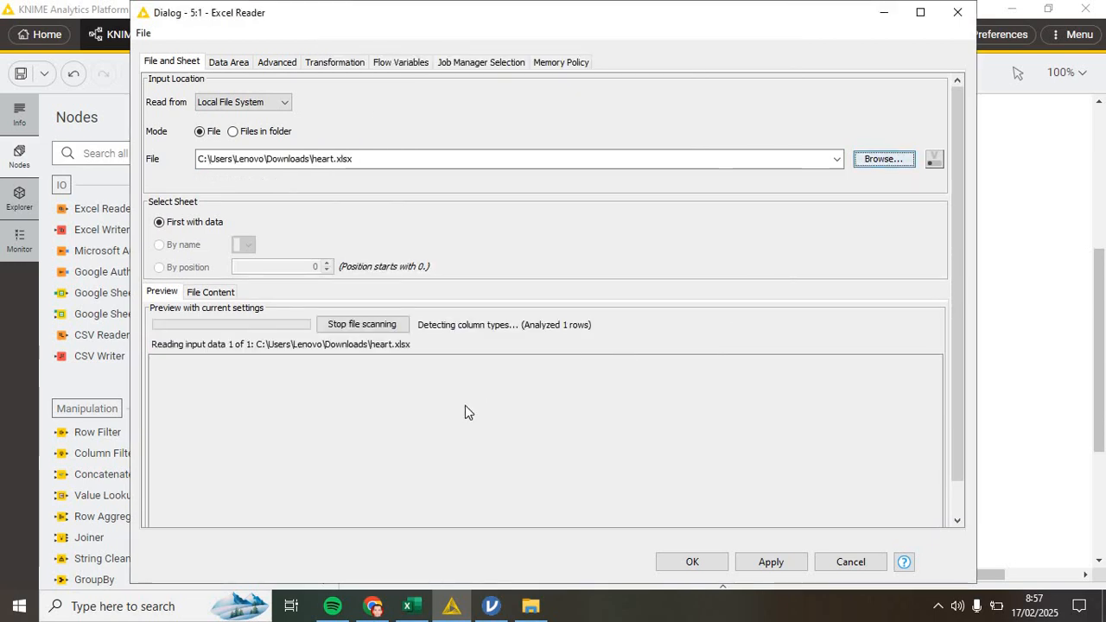
{"action": "left_click", "coordinate": [783, 565]}
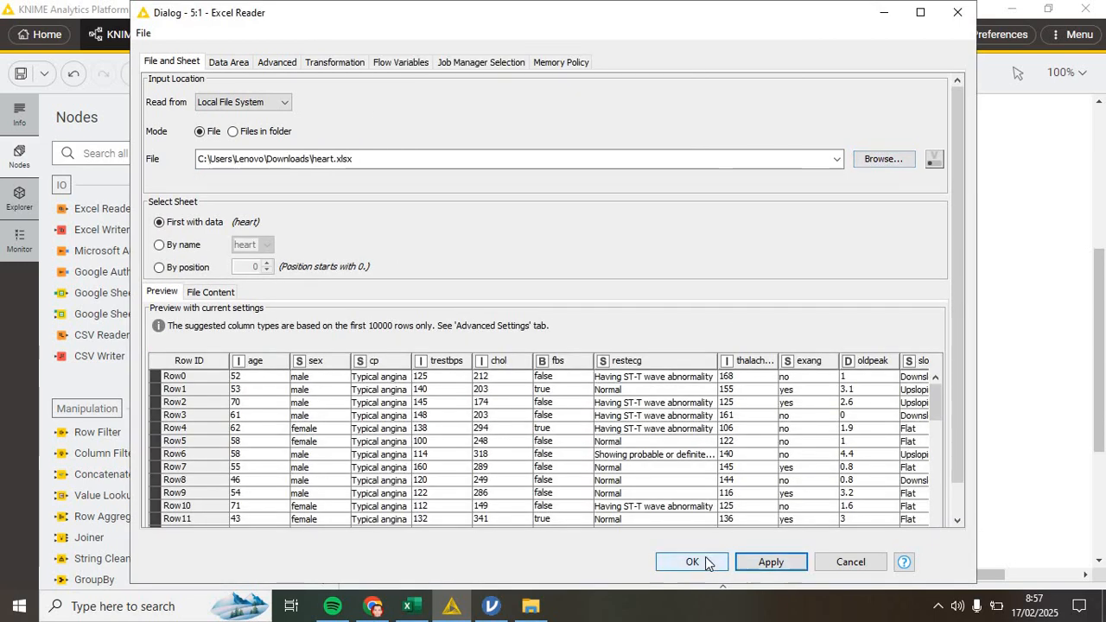
{"action": "left_click", "coordinate": [704, 559]}
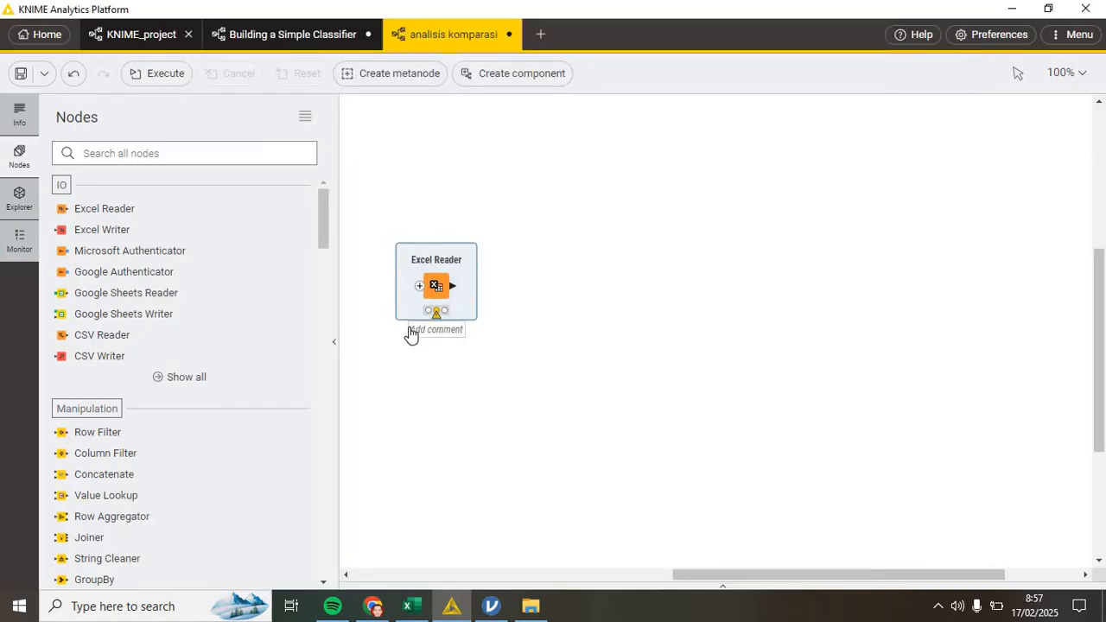
Execute the Excel Reader node and enlarge the output area to show its file table
{"action": "mouse_move", "coordinate": [1097, 363]}
{"action": "left_mouse_down"}
{"action": "mouse_move", "coordinate": [1100, 475]}
{"action": "mouse_move", "coordinate": [1101, 286]}
{"action": "mouse_move", "coordinate": [1104, 362]}
{"action": "left_mouse_up"}
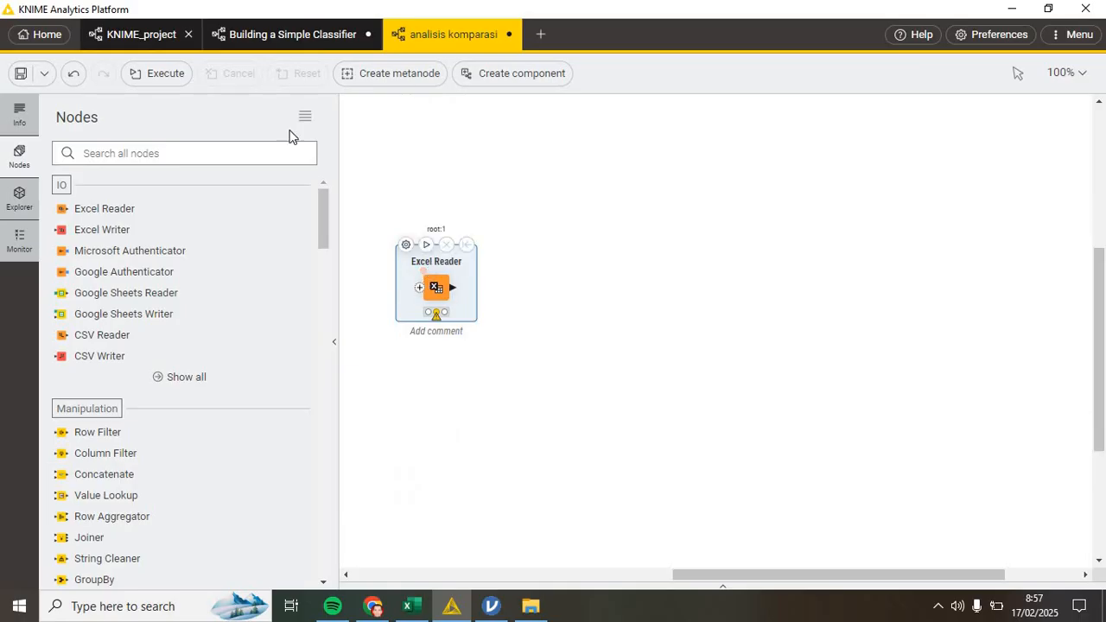
{"action": "left_click", "coordinate": [149, 76]}
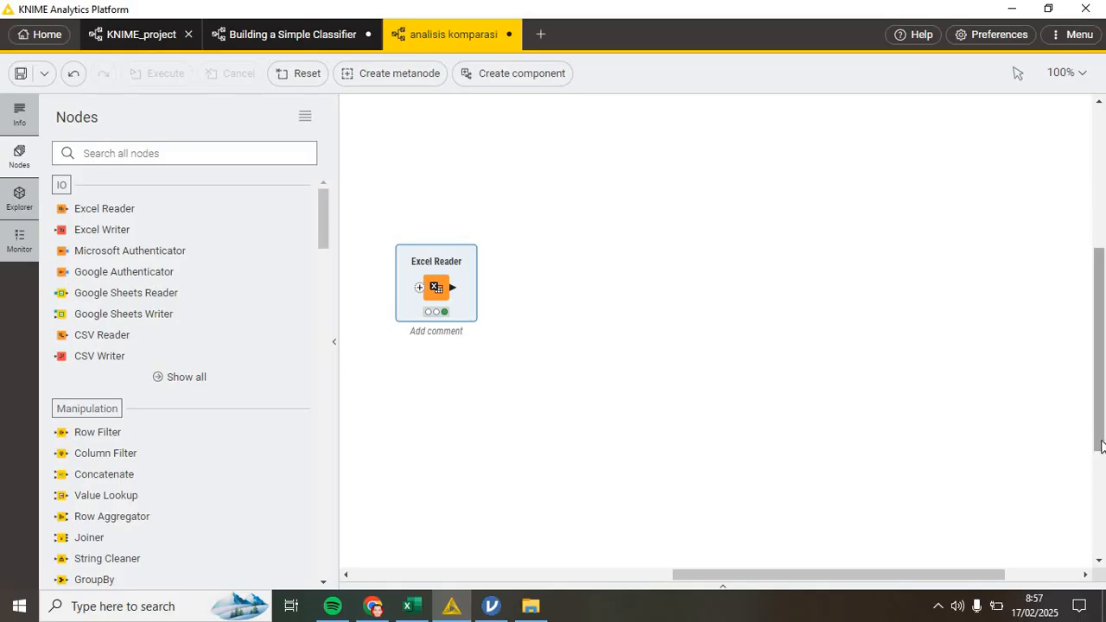
{"action": "left_click_drag", "start_coordinate": [1102, 440], "coordinate": [1102, 465]}
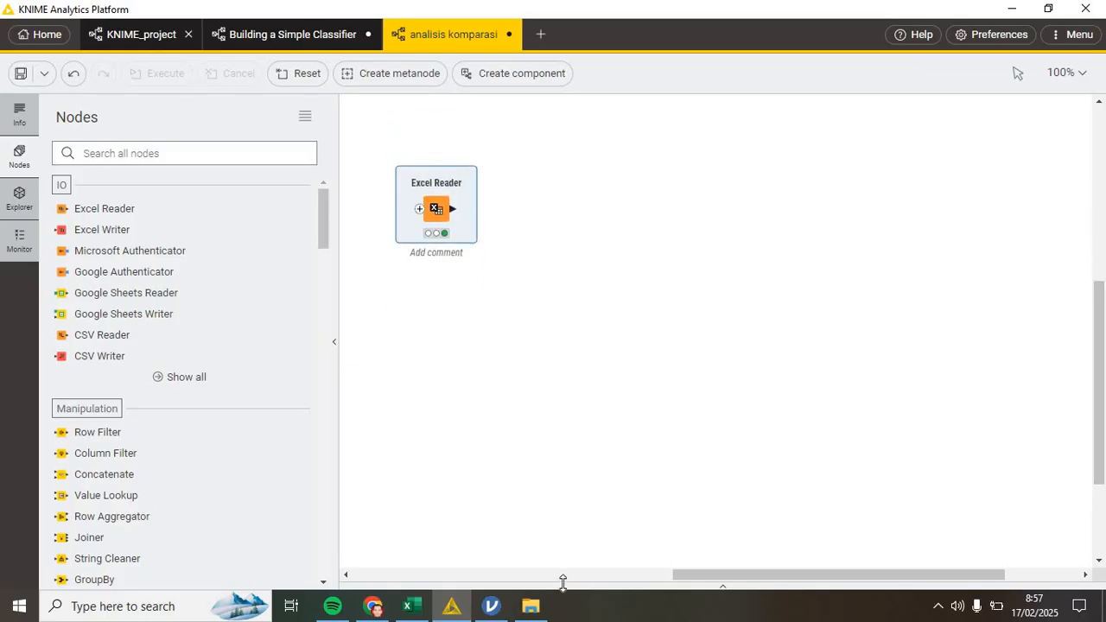
{"action": "left_click_drag", "start_coordinate": [563, 582], "coordinate": [639, 392]}
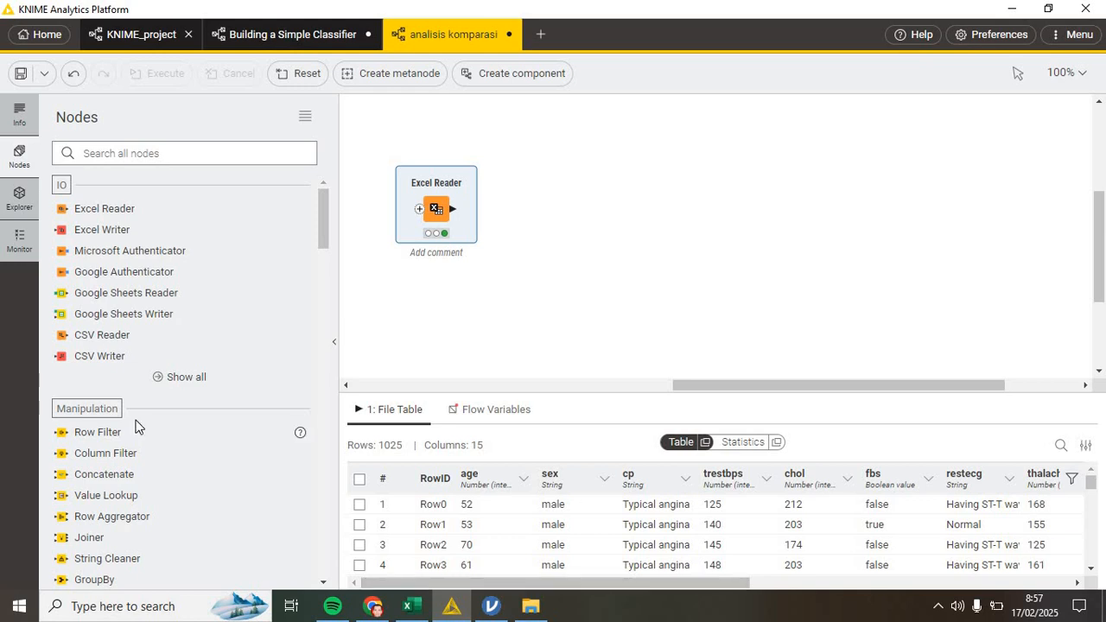
Add a Statistics node beside the Excel Reader, connect it to the reader's output and execute it
{"action": "left_click", "coordinate": [166, 155]}
{"action": "type", "text": "stat"}
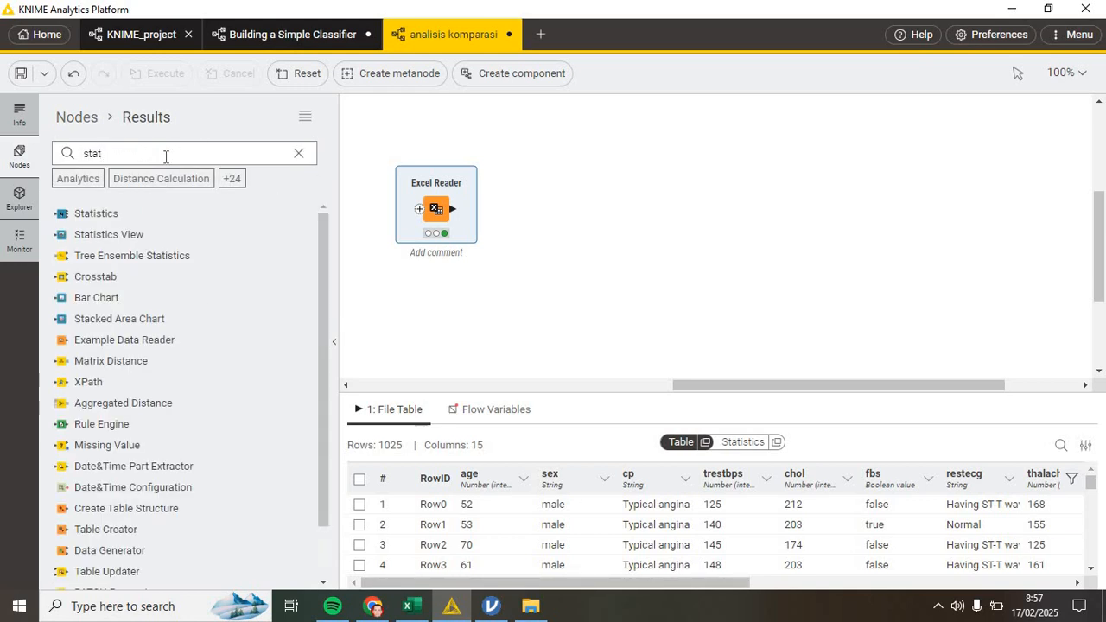
{"action": "left_click_drag", "start_coordinate": [85, 216], "coordinate": [593, 202]}
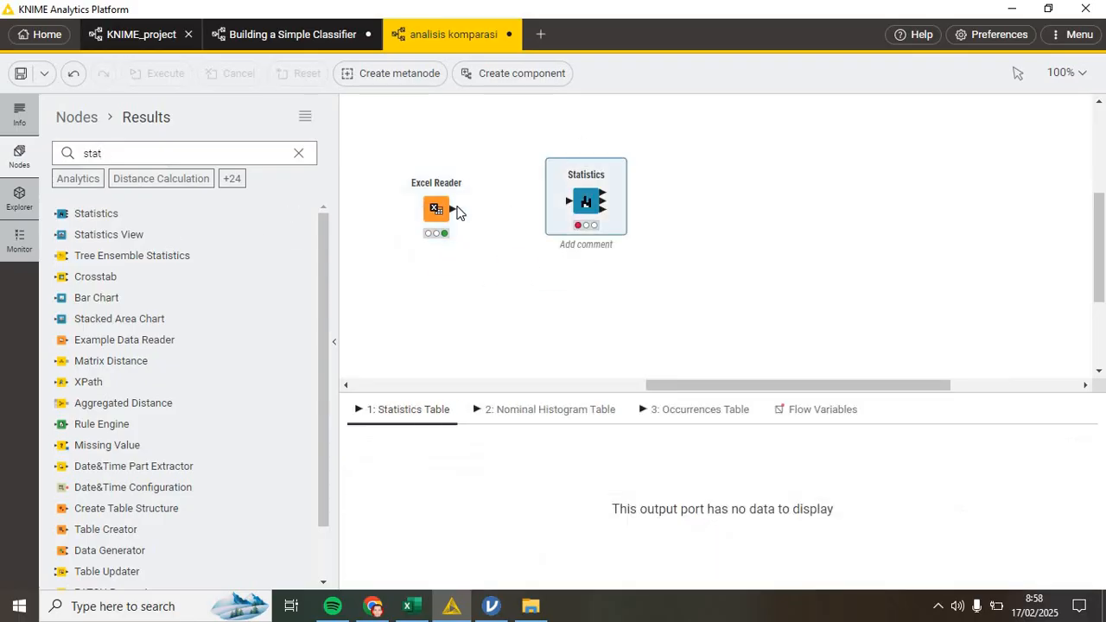
{"action": "left_click_drag", "start_coordinate": [455, 210], "coordinate": [564, 207]}
{"action": "left_click", "coordinate": [709, 530]}
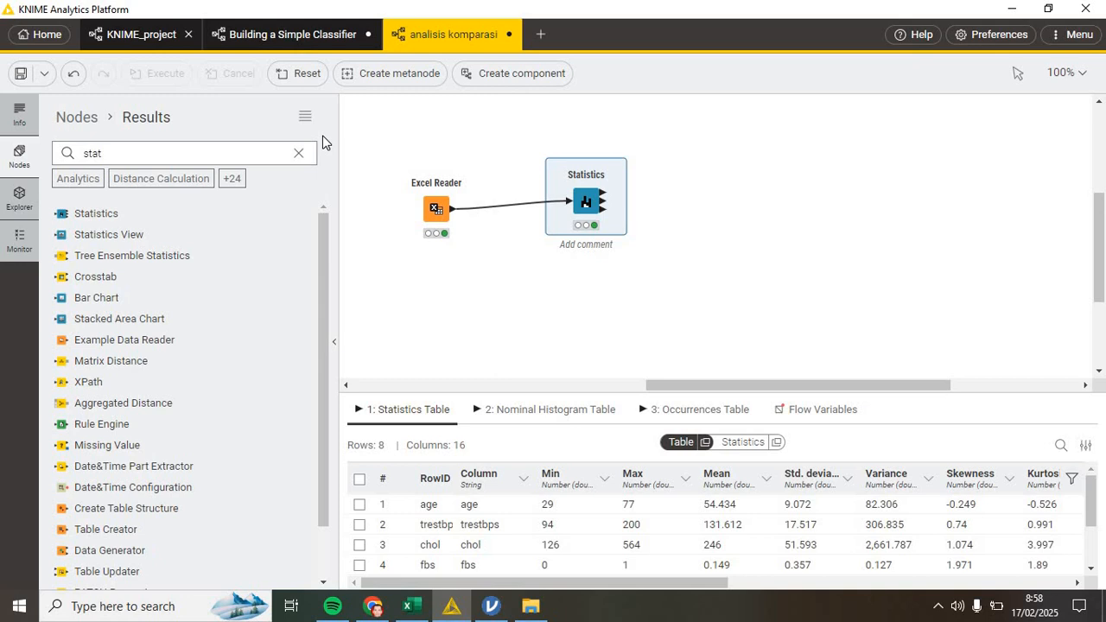
Search the nodes for "t test" and add a Single sample t-test node to the canvas
{"action": "left_click", "coordinate": [165, 156]}
{"action": "key", "text": "ctrl+a"}
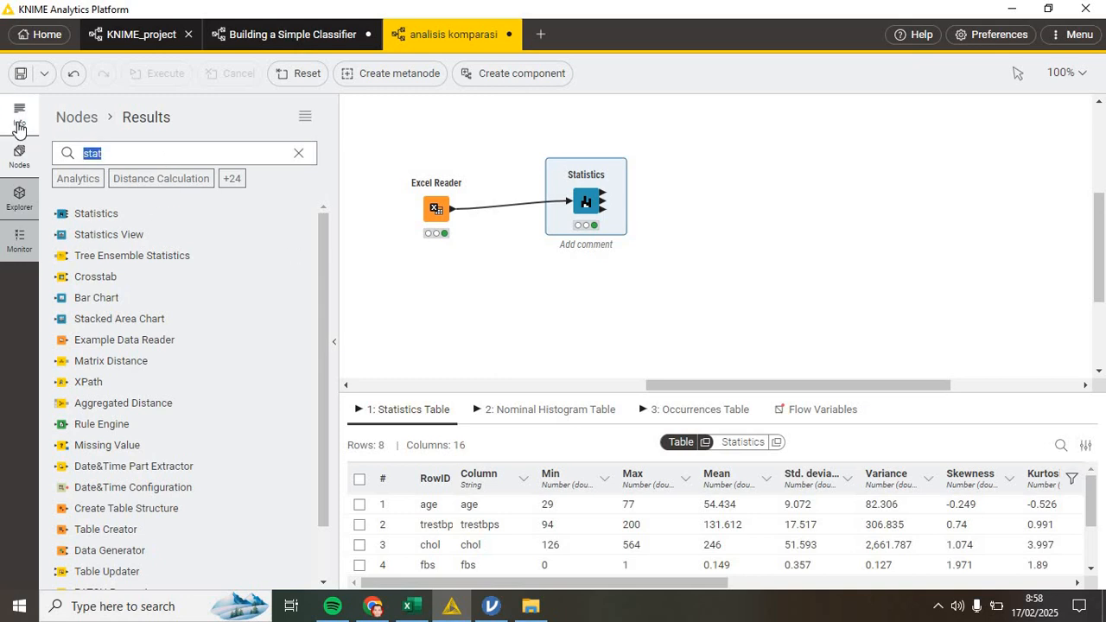
{"action": "type", "text": "t"}
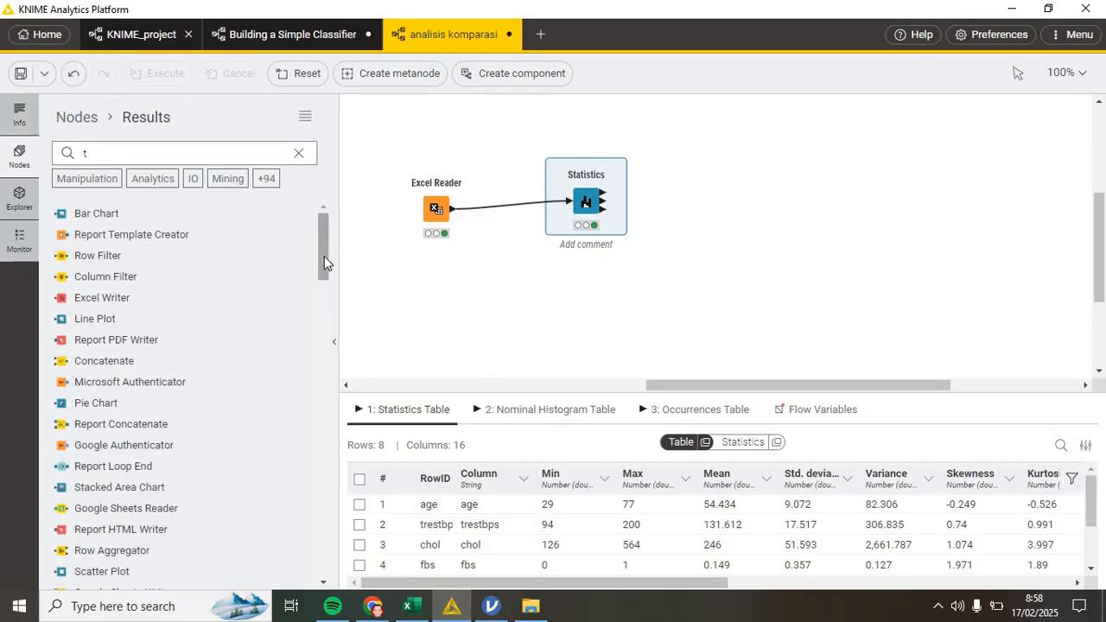
{"action": "type", "text": " test"}
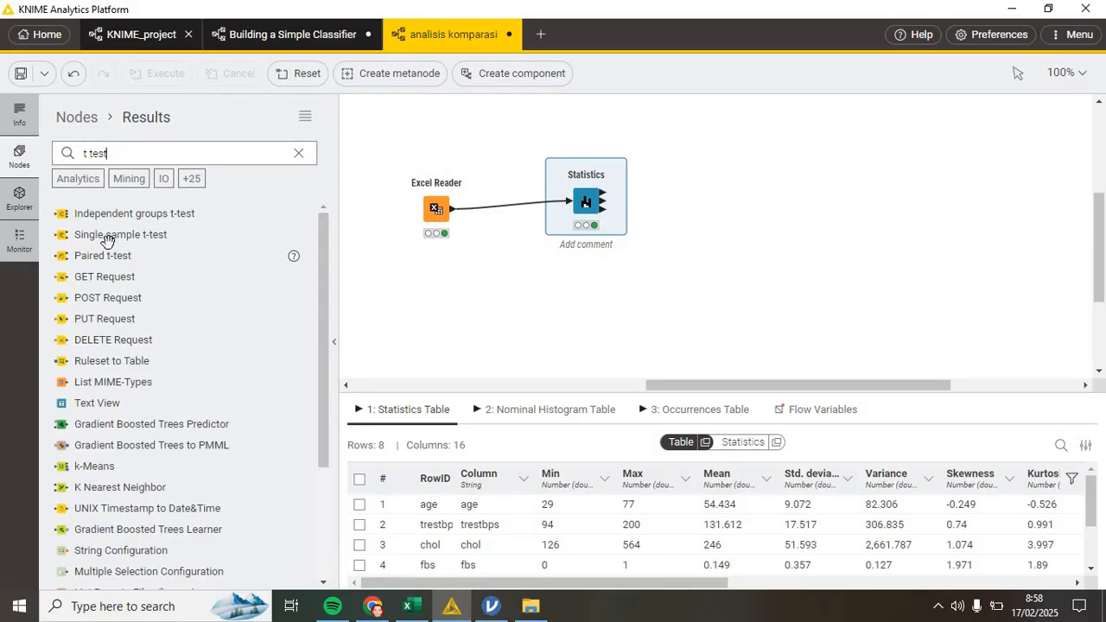
{"action": "left_click_drag", "start_coordinate": [143, 237], "coordinate": [700, 169]}
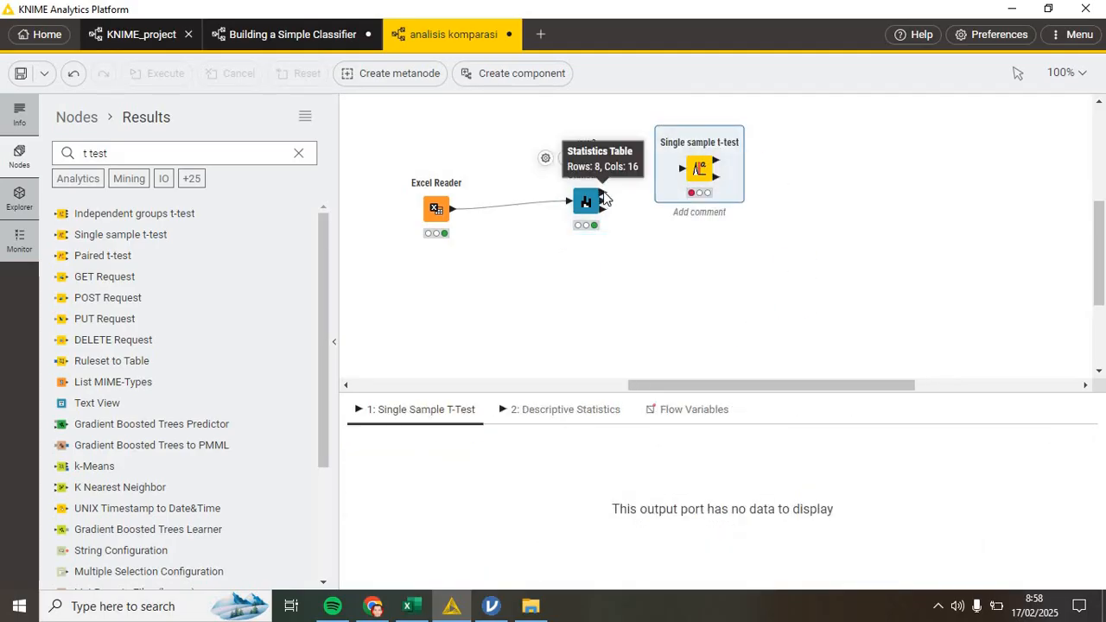
{"action": "left_click_drag", "start_coordinate": [603, 198], "coordinate": [687, 181]}
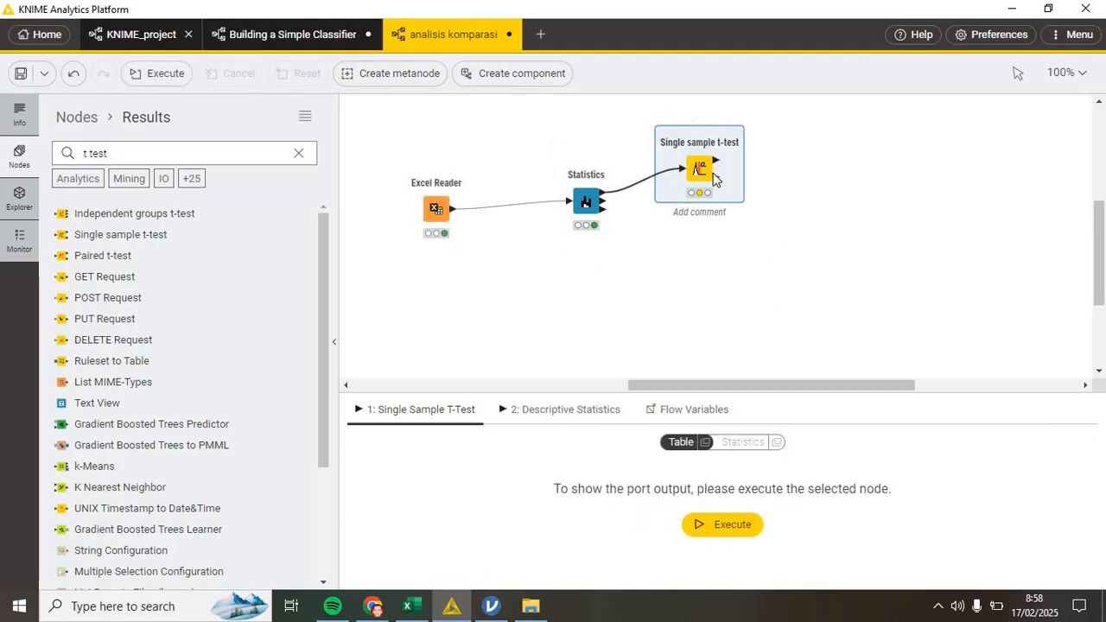
{"action": "right_click", "coordinate": [716, 169]}
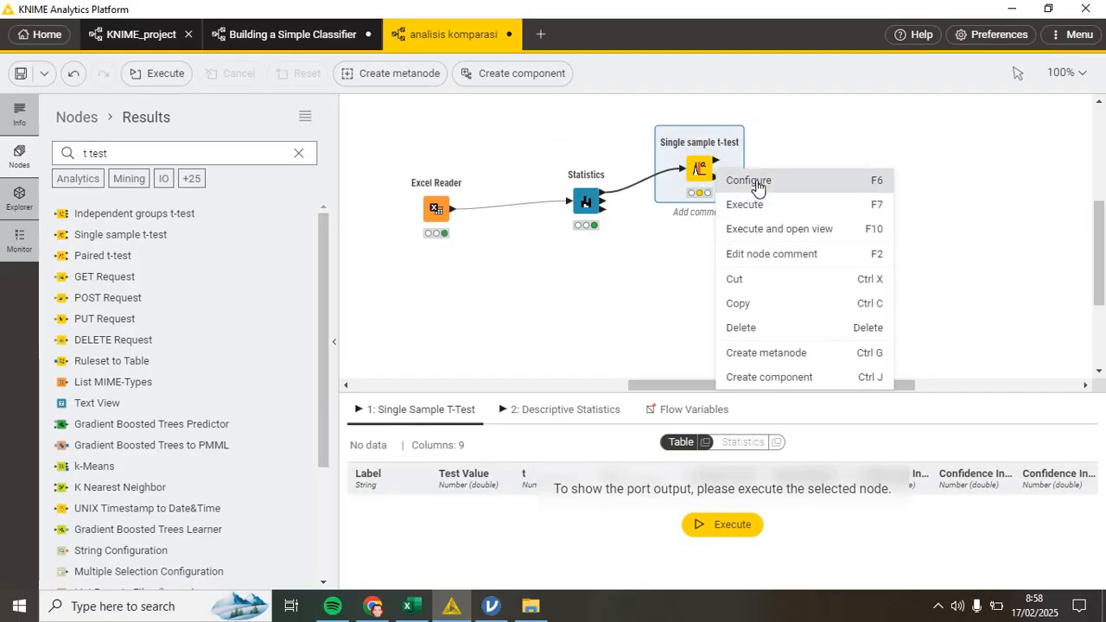
{"action": "left_click", "coordinate": [757, 187]}
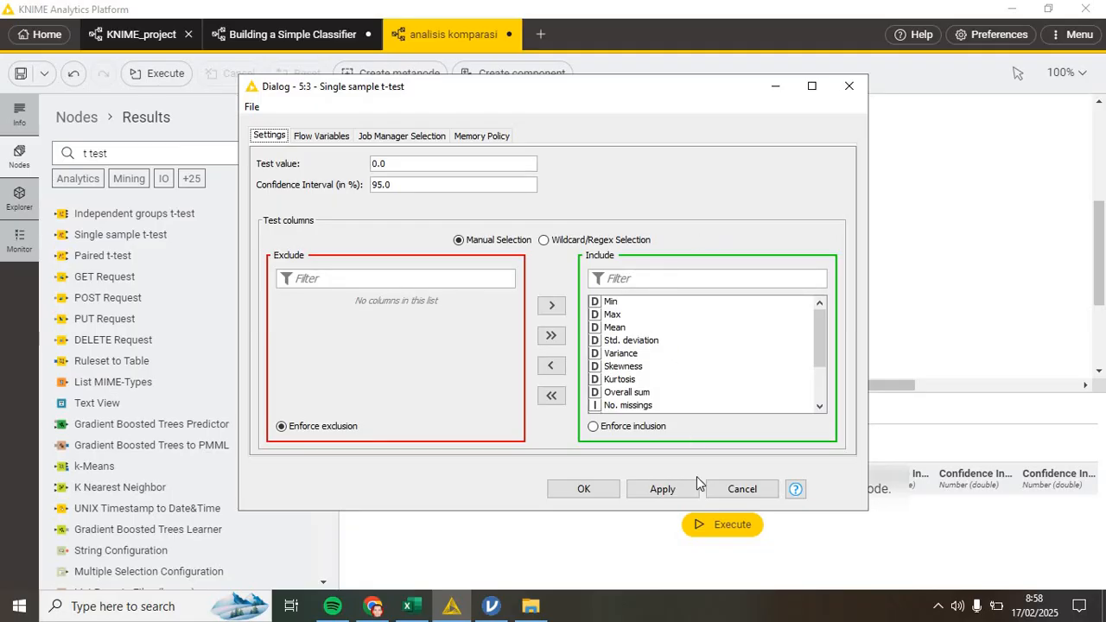
{"action": "left_click", "coordinate": [720, 490]}
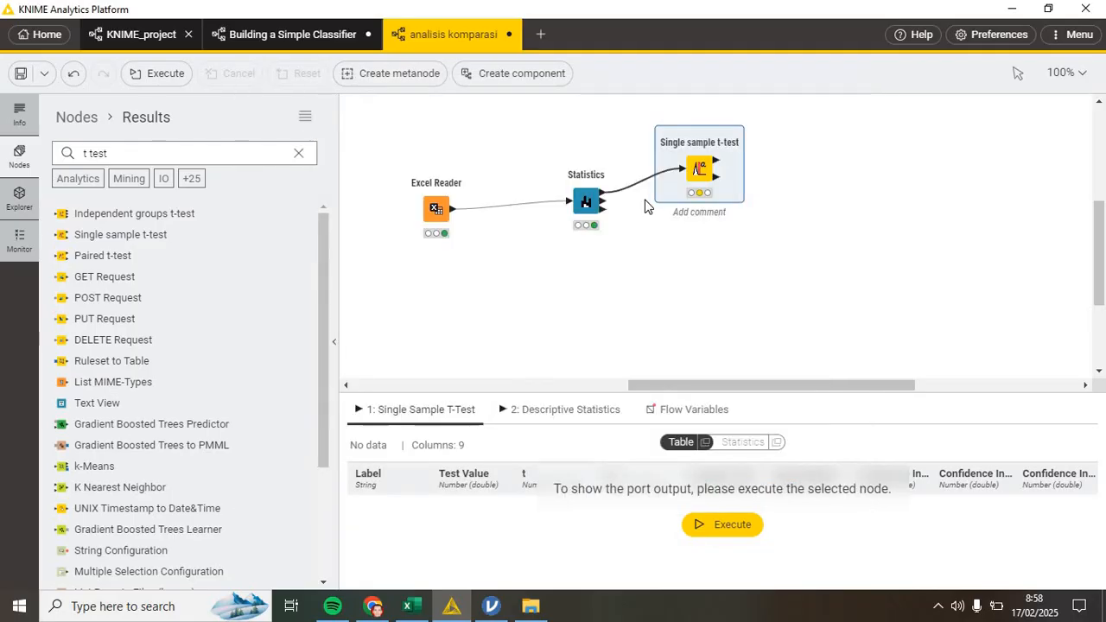
{"action": "left_click", "coordinate": [633, 184]}
{"action": "key", "text": "Delete"}
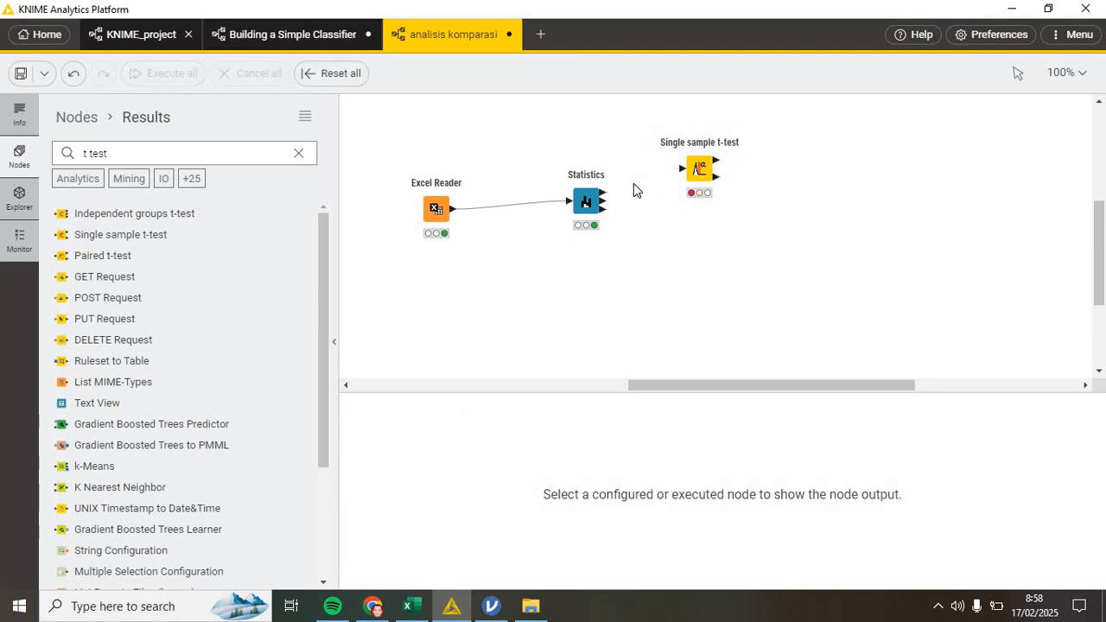
Move the Statistics node below the Excel Reader and connect the reader's output to the Single sample t-test node
{"action": "left_click_drag", "start_coordinate": [586, 202], "coordinate": [447, 300]}
{"action": "mouse_move", "coordinate": [451, 209]}
{"action": "left_mouse_down"}
{"action": "mouse_move", "coordinate": [661, 183]}
{"action": "mouse_move", "coordinate": [683, 169]}
{"action": "left_mouse_up"}
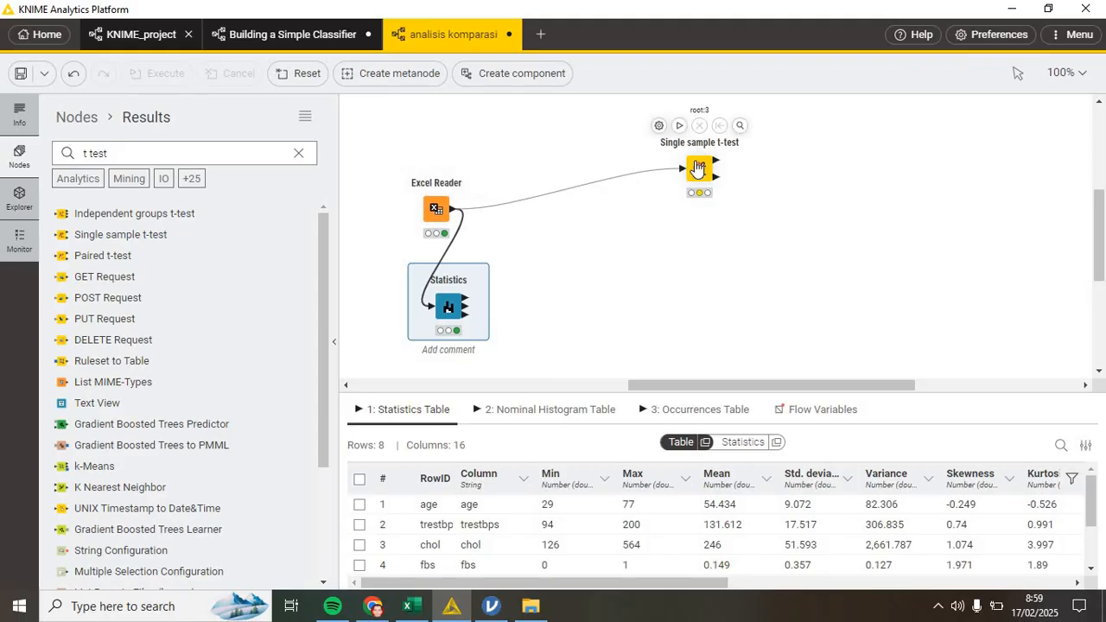
Configure the Single sample t-test to include only the age column with a test value of 55
{"action": "right_click", "coordinate": [699, 169]}
{"action": "left_click", "coordinate": [719, 170]}
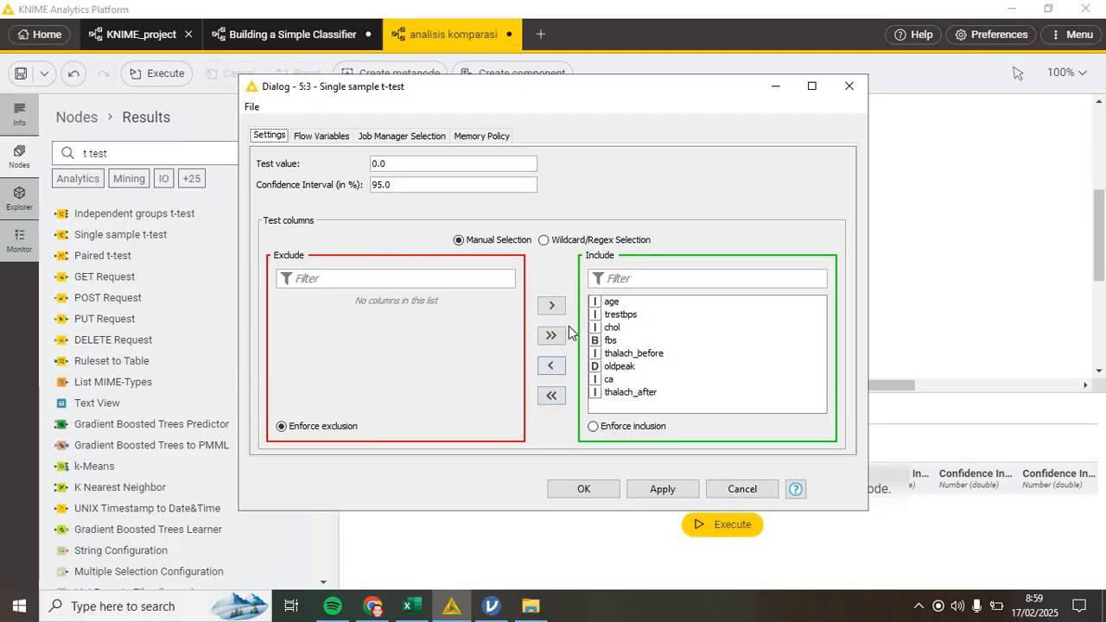
{"action": "left_click", "coordinate": [551, 395]}
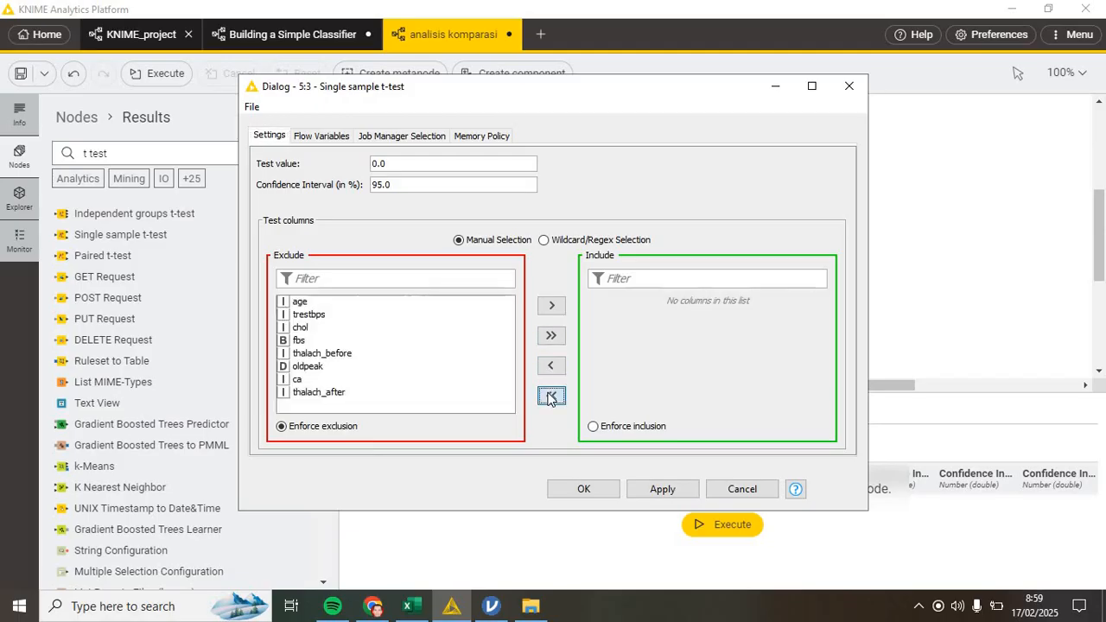
{"action": "left_click", "coordinate": [313, 304]}
{"action": "left_click", "coordinate": [550, 307]}
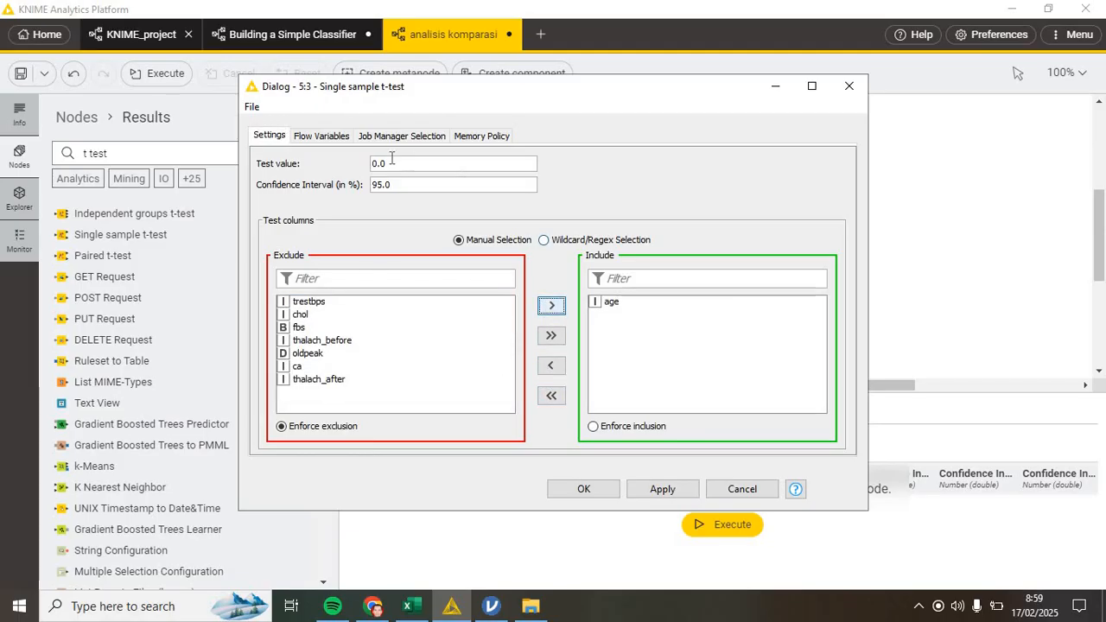
{"action": "double_click", "coordinate": [420, 163]}
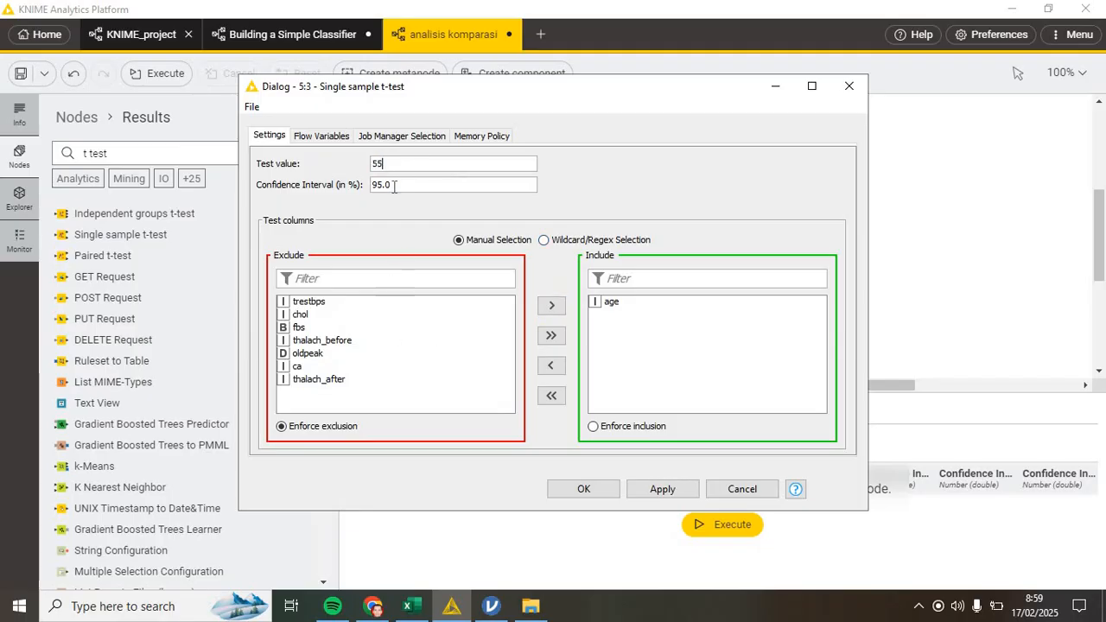
{"action": "left_click", "coordinate": [583, 489]}
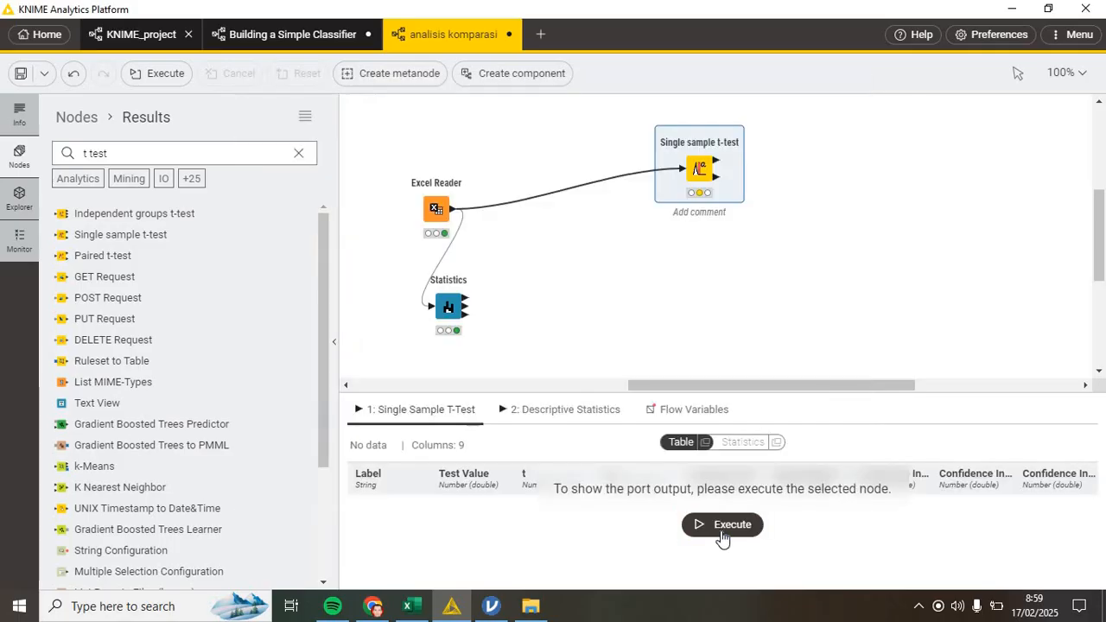
Execute the Single sample t-test node and show its descriptive statistics output
{"action": "left_click", "coordinate": [722, 529]}
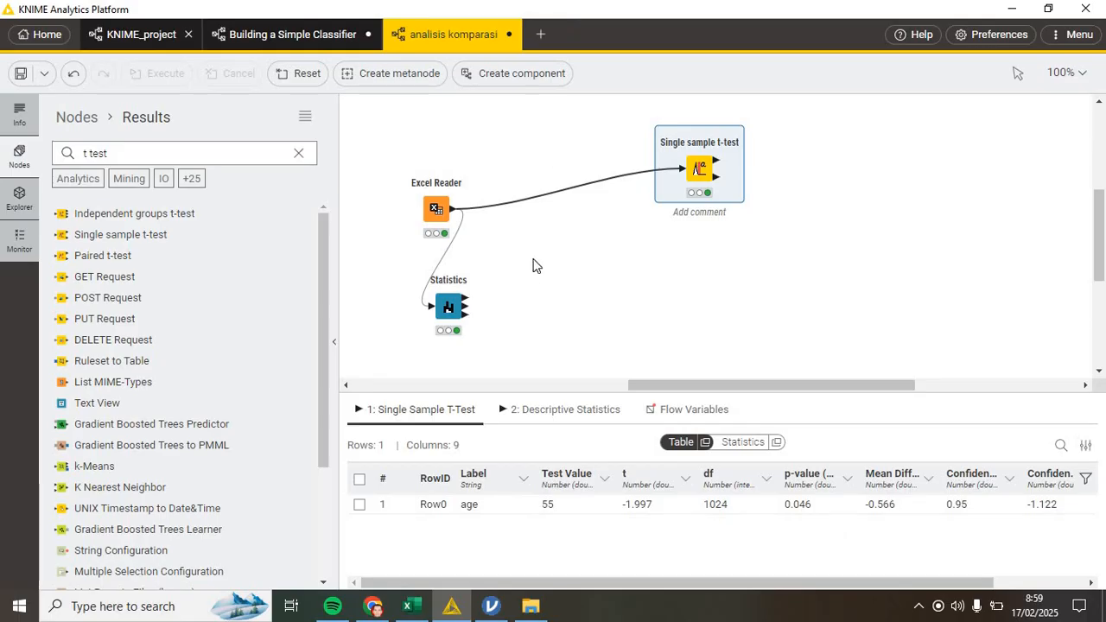
{"action": "left_click", "coordinate": [545, 413]}
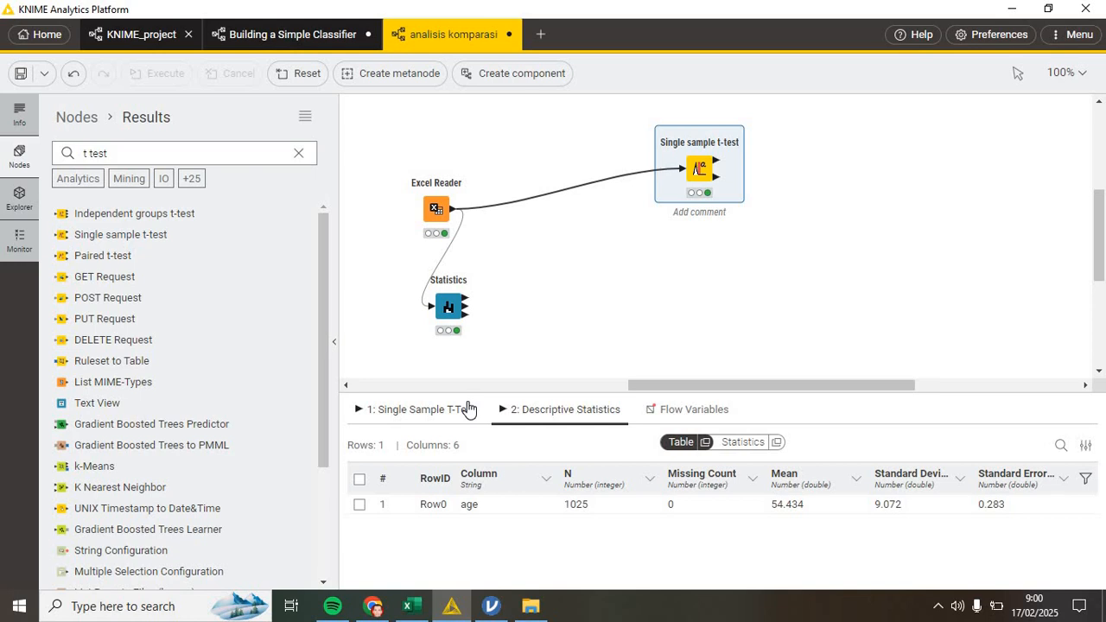
Switch to Excel to check the target column in heart.xlsx, and return to the KNIME workflow
{"action": "left_click", "coordinate": [411, 605]}
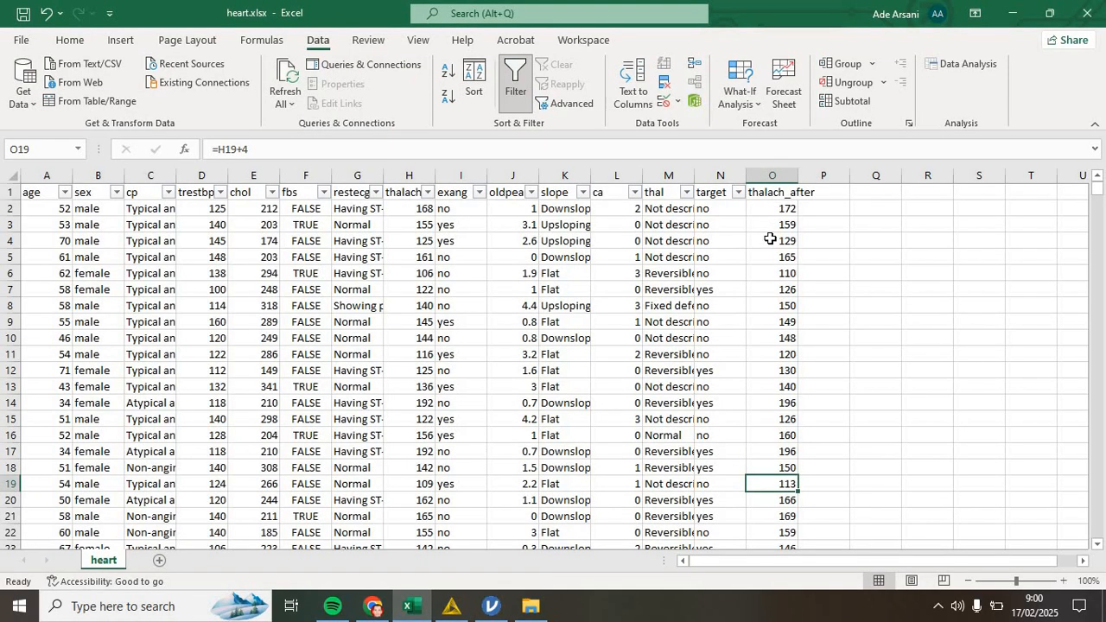
{"action": "left_click", "coordinate": [709, 194]}
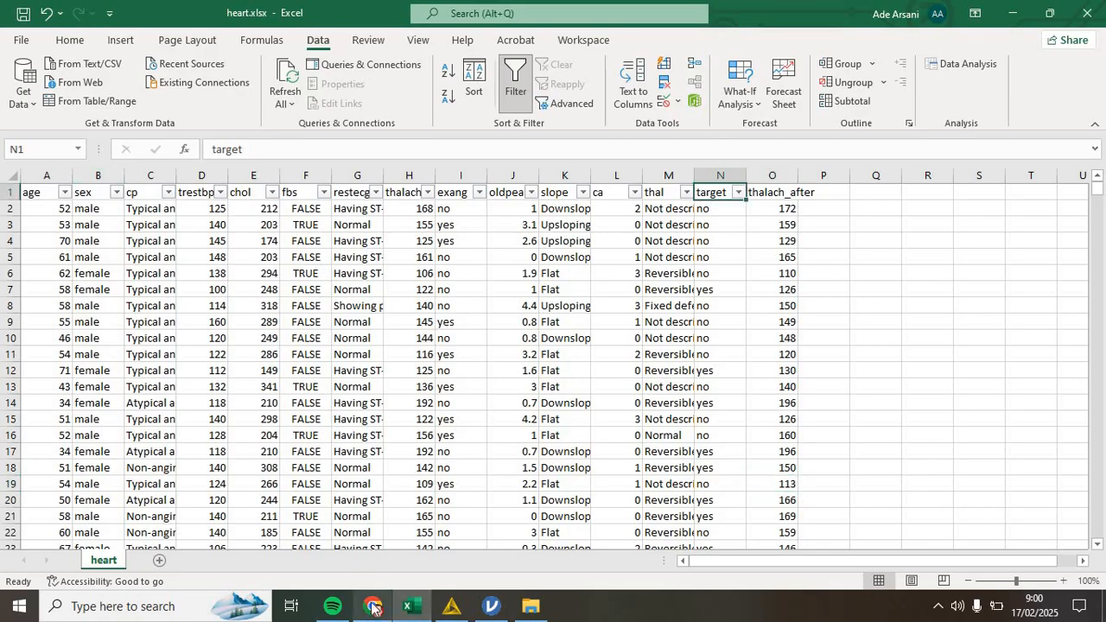
{"action": "mouse_move", "coordinate": [373, 608]}
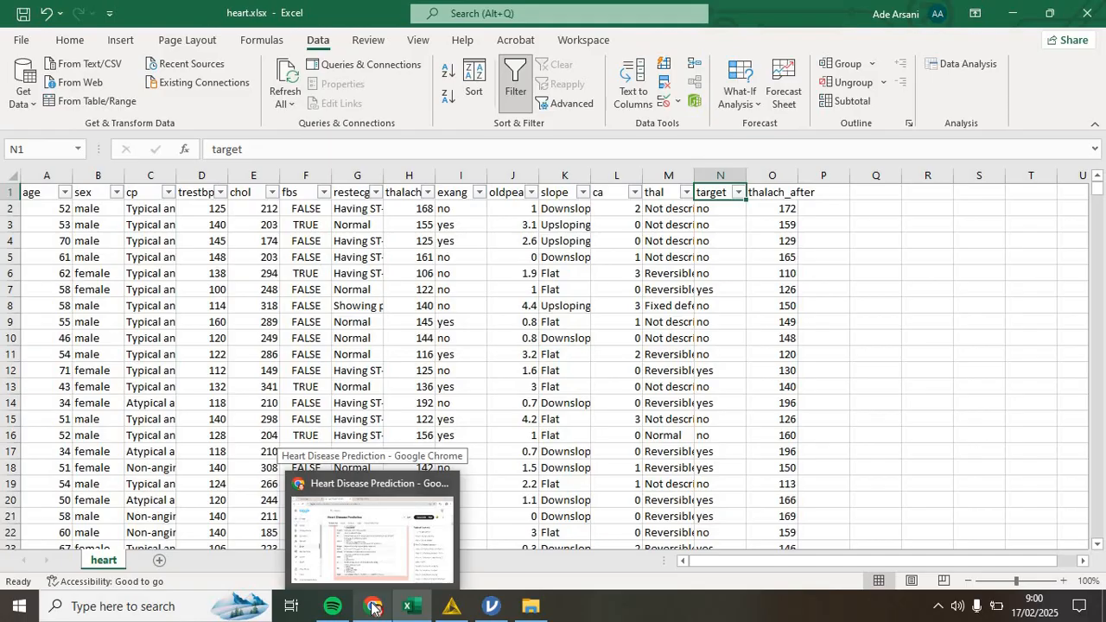
{"action": "left_click", "coordinate": [452, 606]}
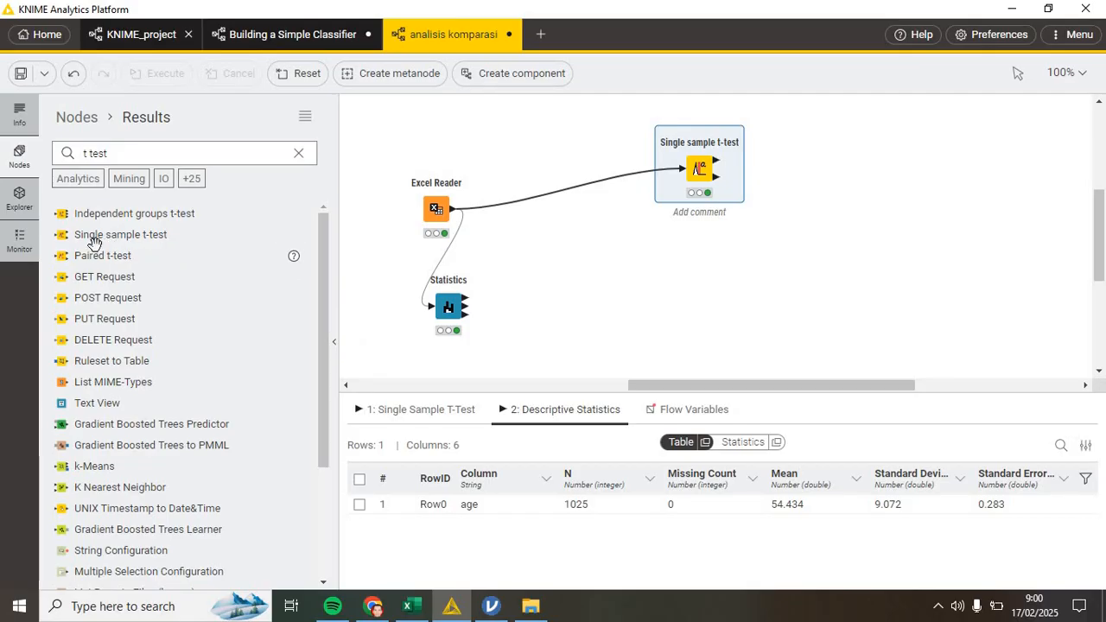
Add an Independent groups t-test node fed by the Excel Reader, and group it by target with no as group one and yes as group two
{"action": "left_click_drag", "start_coordinate": [92, 216], "coordinate": [707, 257]}
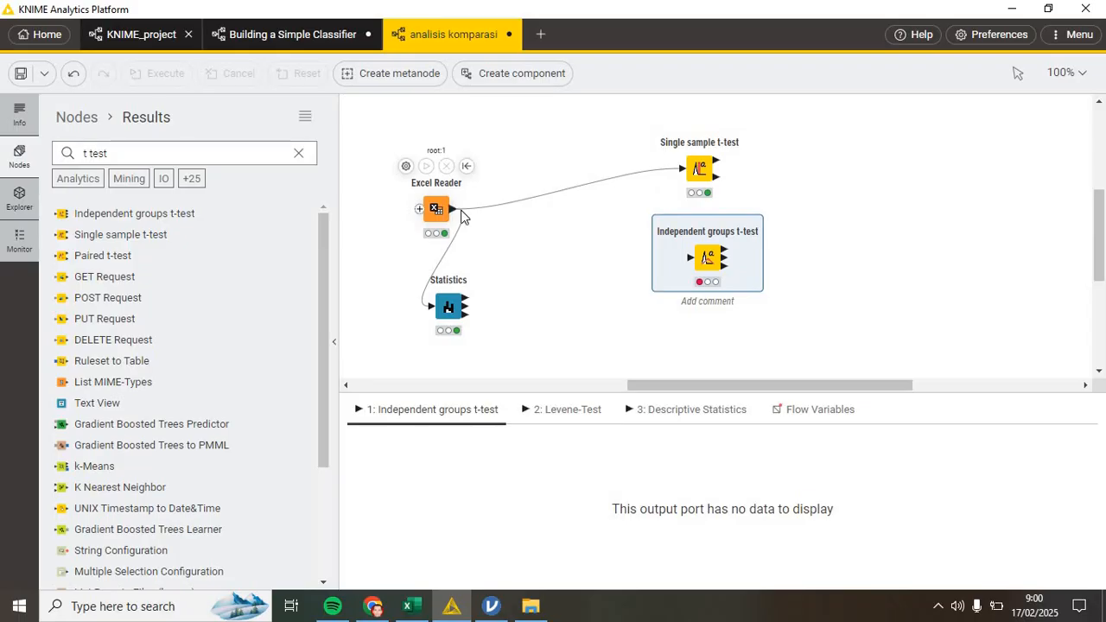
{"action": "left_click_drag", "start_coordinate": [453, 209], "coordinate": [684, 258]}
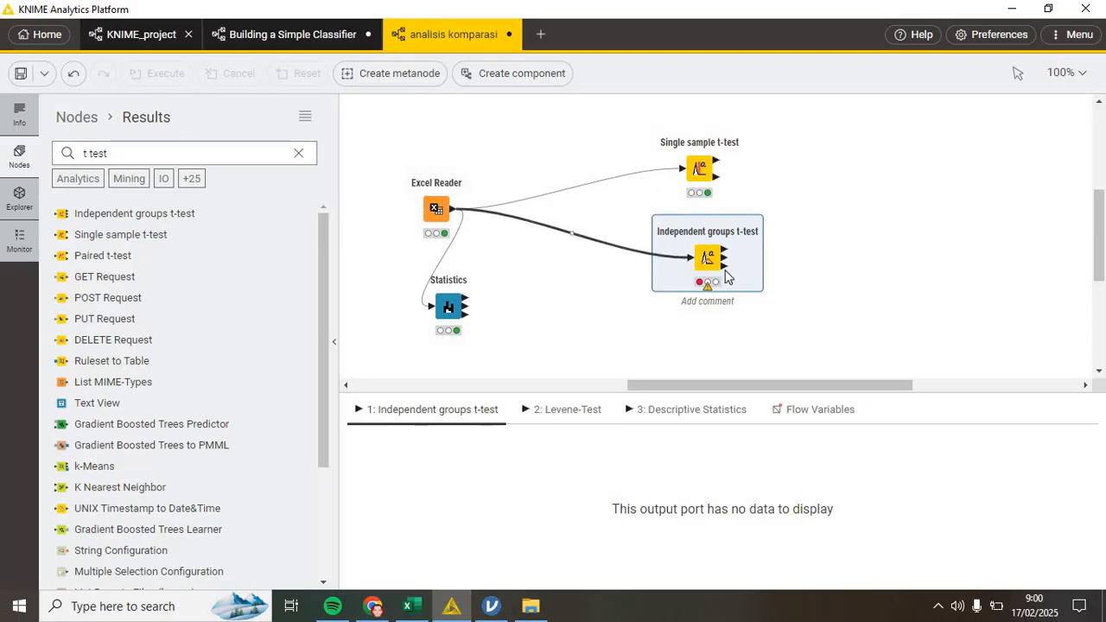
{"action": "right_click", "coordinate": [713, 263]}
{"action": "left_click", "coordinate": [740, 275]}
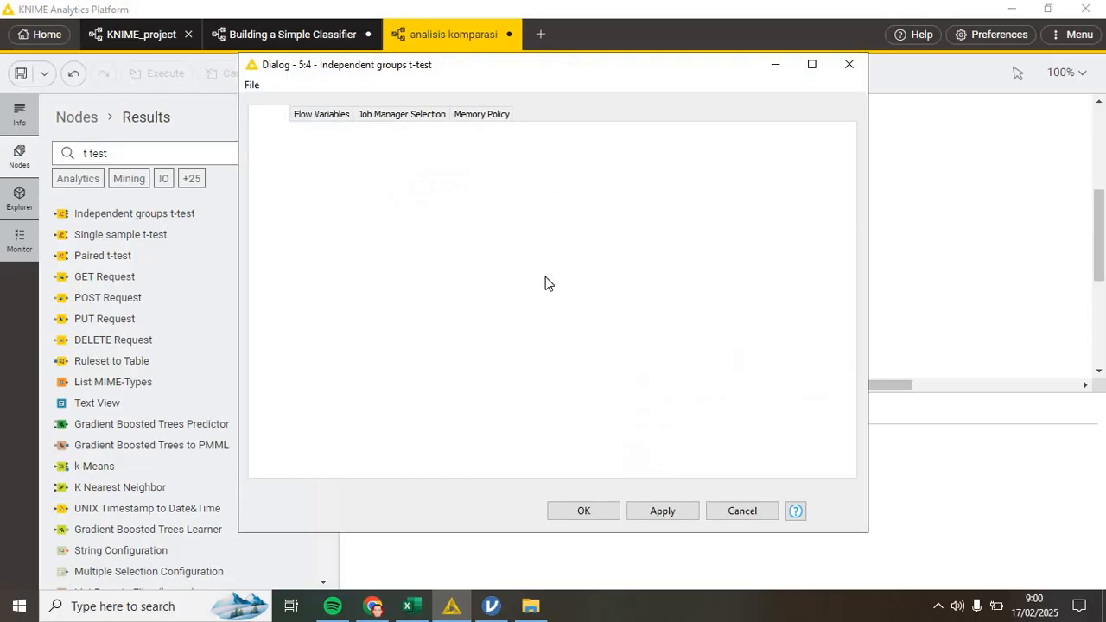
{"action": "left_click", "coordinate": [447, 143]}
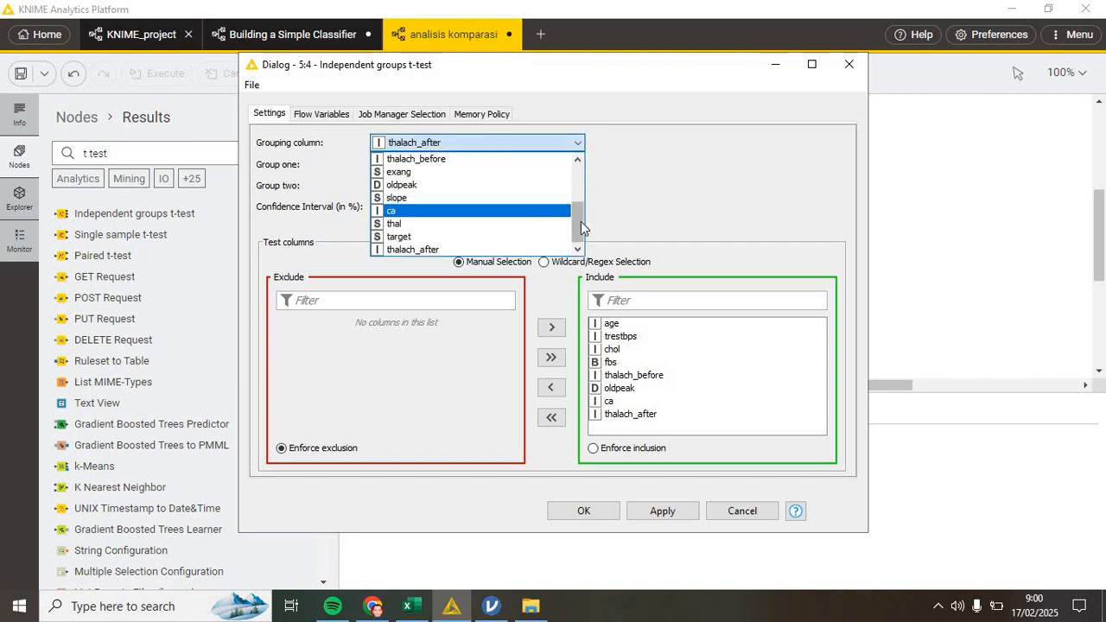
{"action": "left_click", "coordinate": [441, 237]}
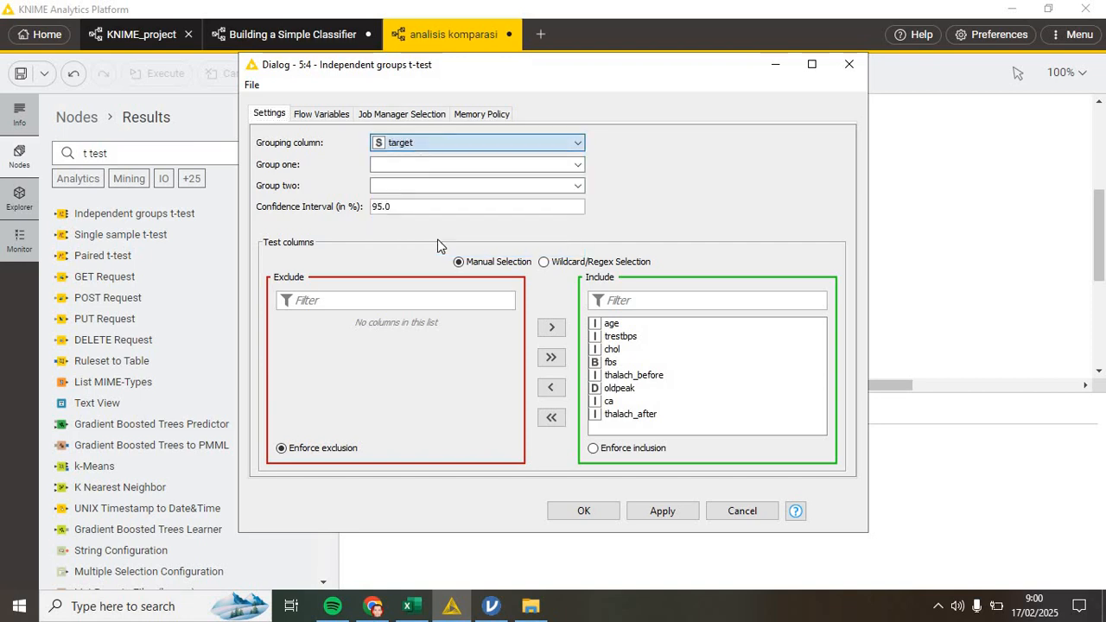
{"action": "left_click", "coordinate": [578, 165]}
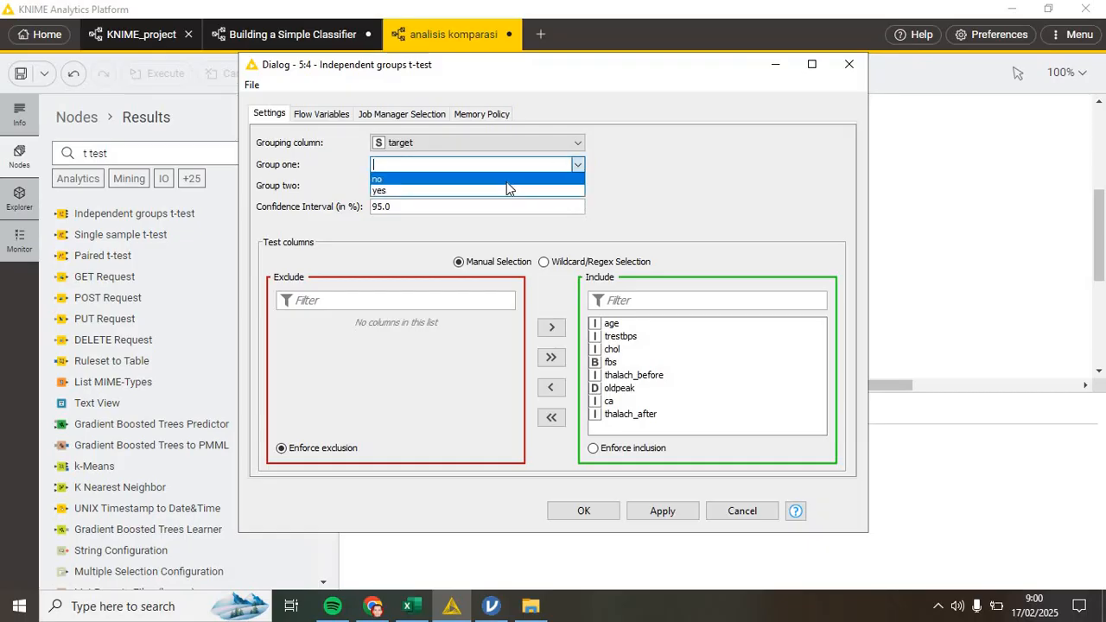
{"action": "left_click", "coordinate": [507, 180]}
{"action": "left_click", "coordinate": [578, 187]}
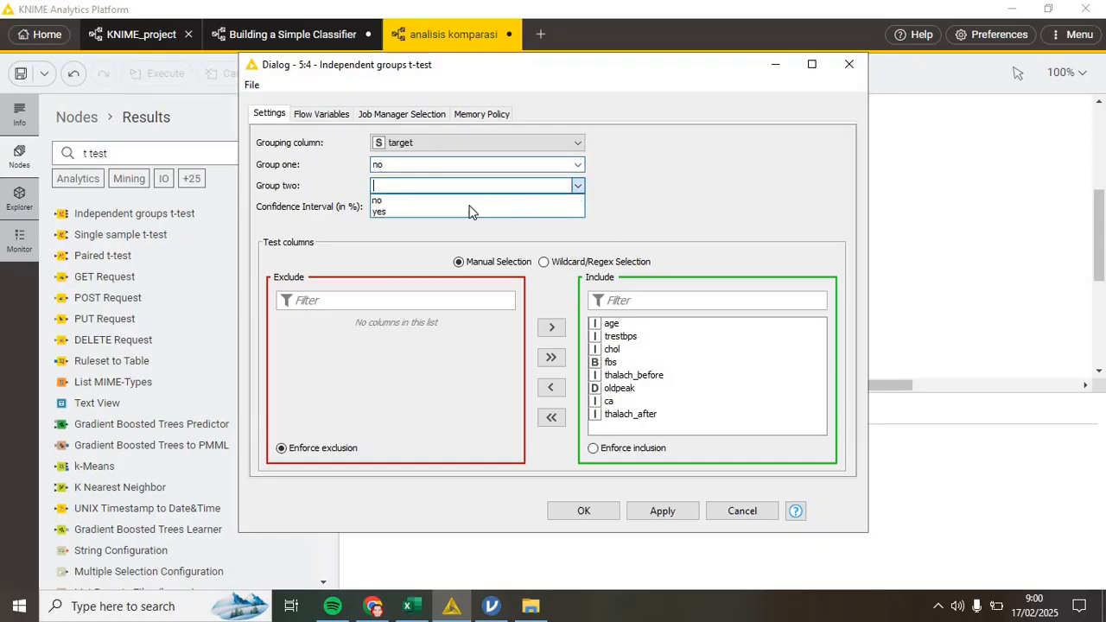
{"action": "left_click", "coordinate": [467, 209]}
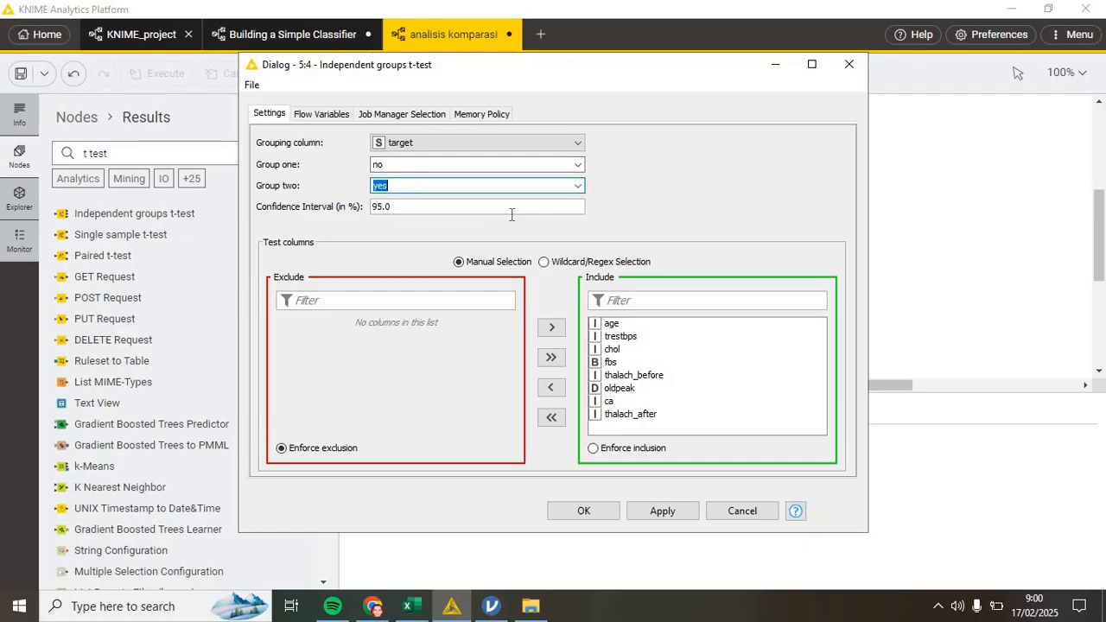
Include only age, trestbps and chol as test columns of the Independent groups t-test and apply the configuration
{"action": "left_click", "coordinate": [551, 418]}
{"action": "left_click", "coordinate": [299, 326]}
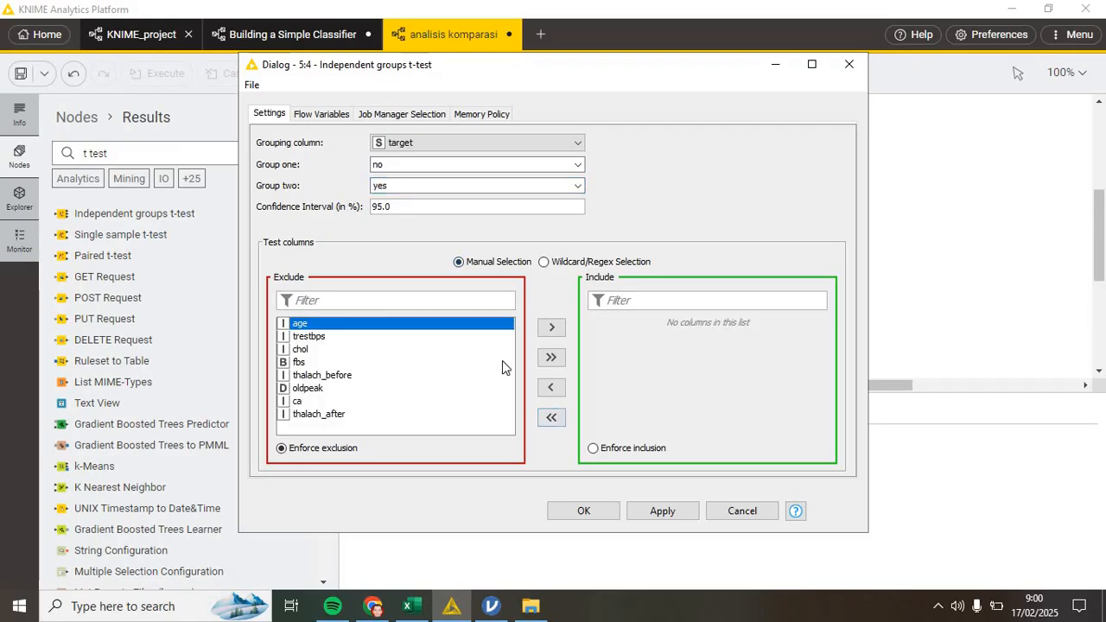
{"action": "left_click", "coordinate": [551, 327]}
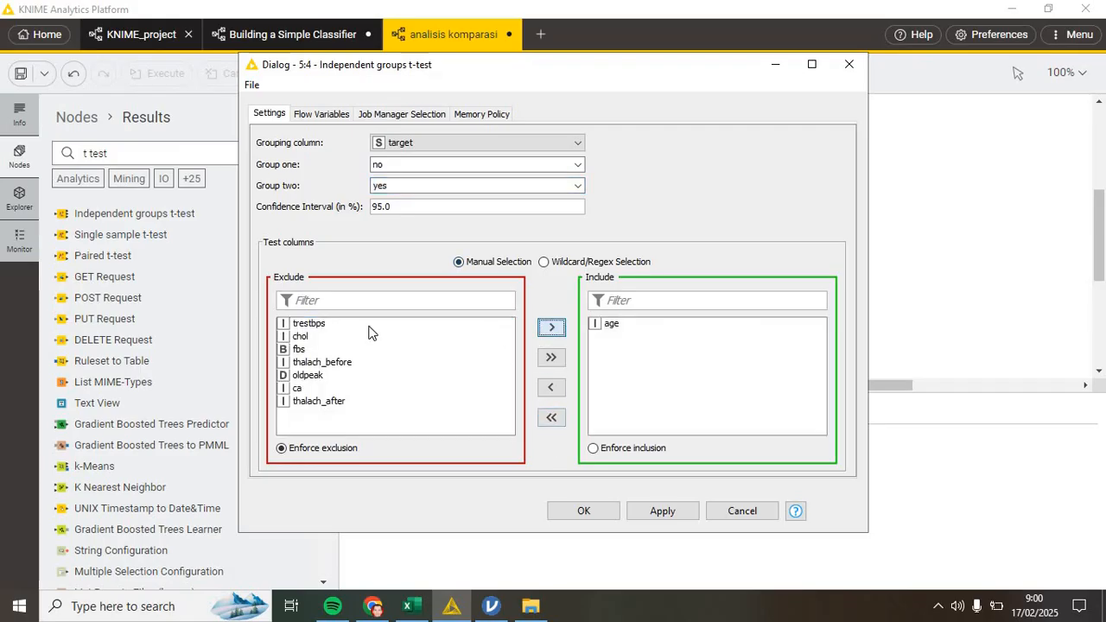
{"action": "left_click", "coordinate": [300, 336]}
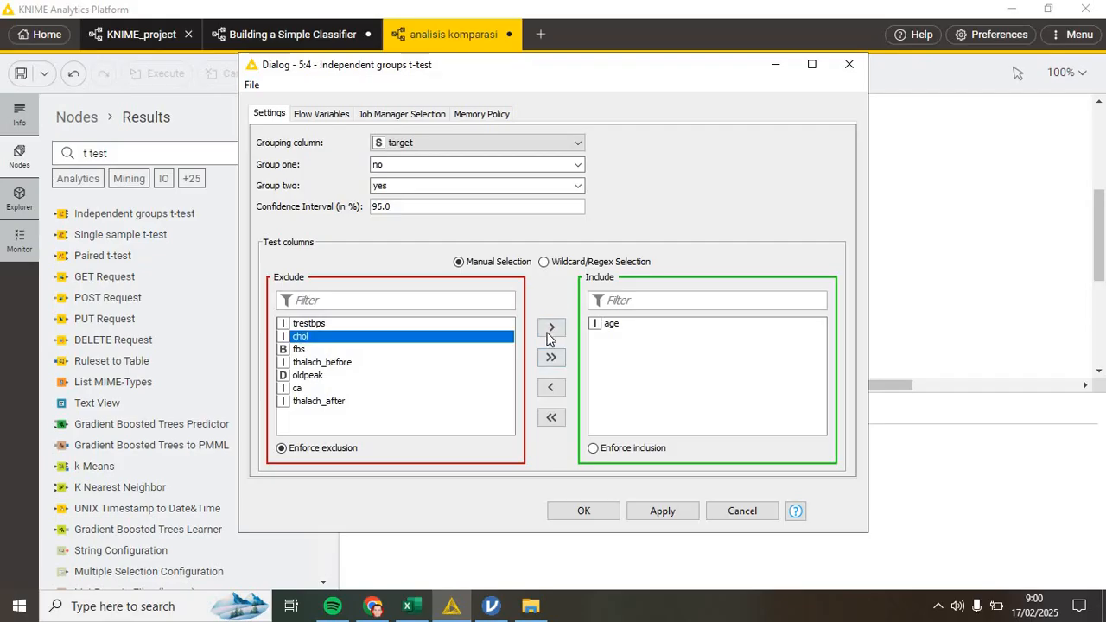
{"action": "left_click", "coordinate": [549, 330]}
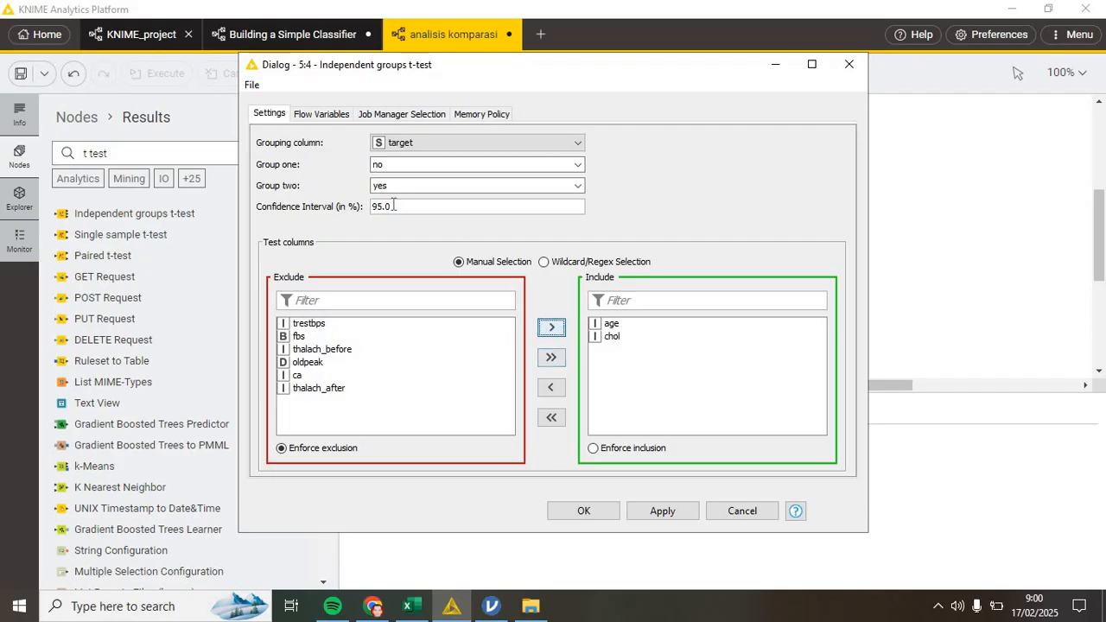
{"action": "left_click", "coordinate": [311, 325]}
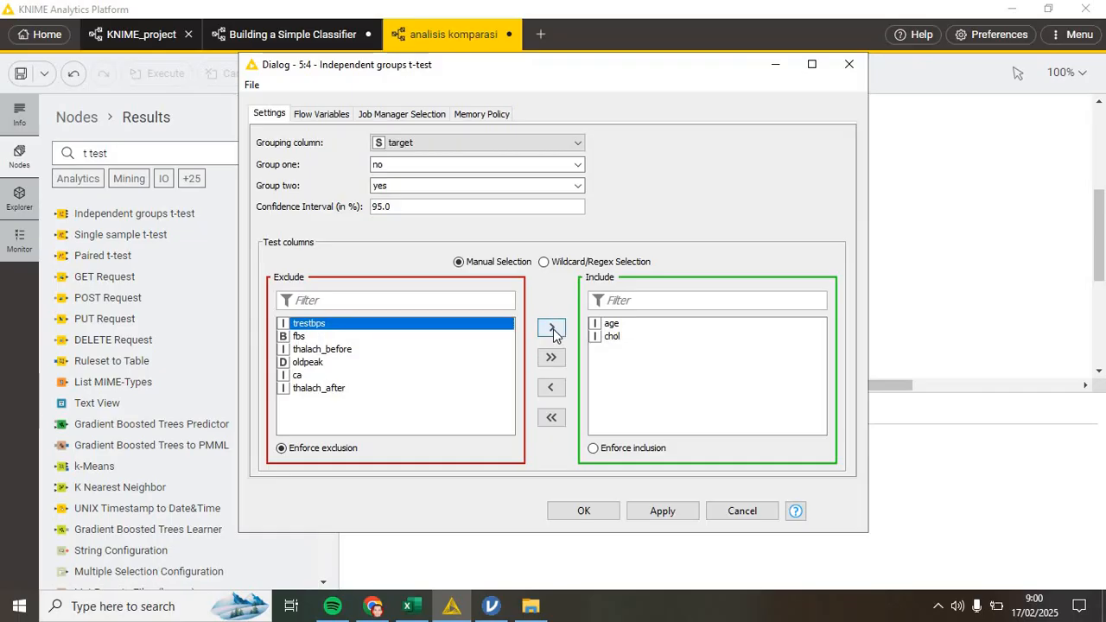
{"action": "left_click", "coordinate": [554, 330]}
{"action": "left_click", "coordinate": [660, 511]}
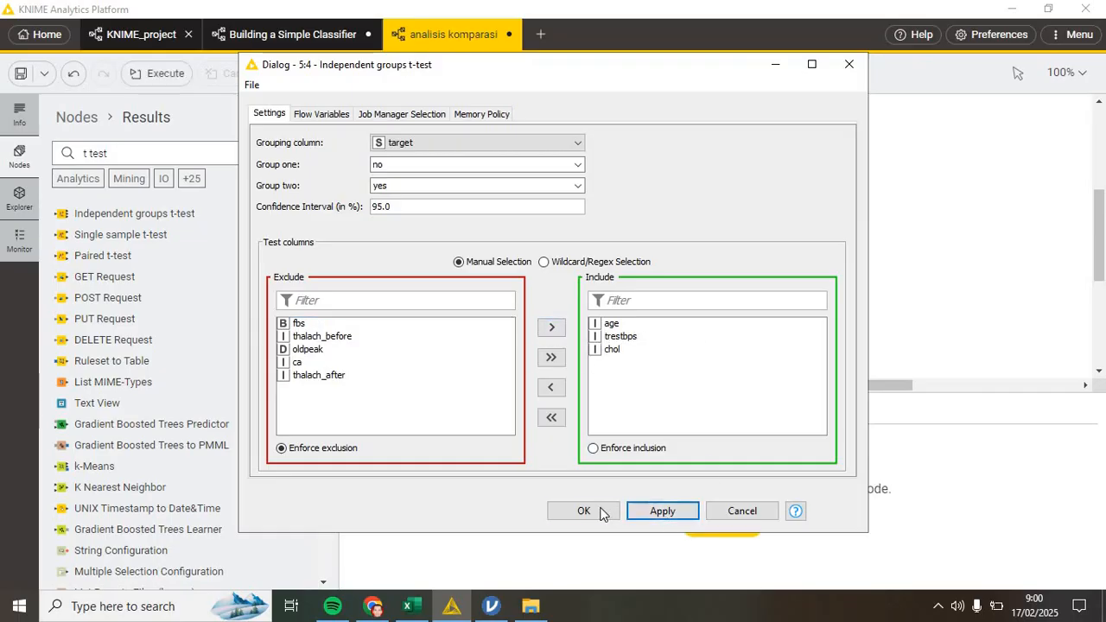
{"action": "left_click", "coordinate": [585, 510]}
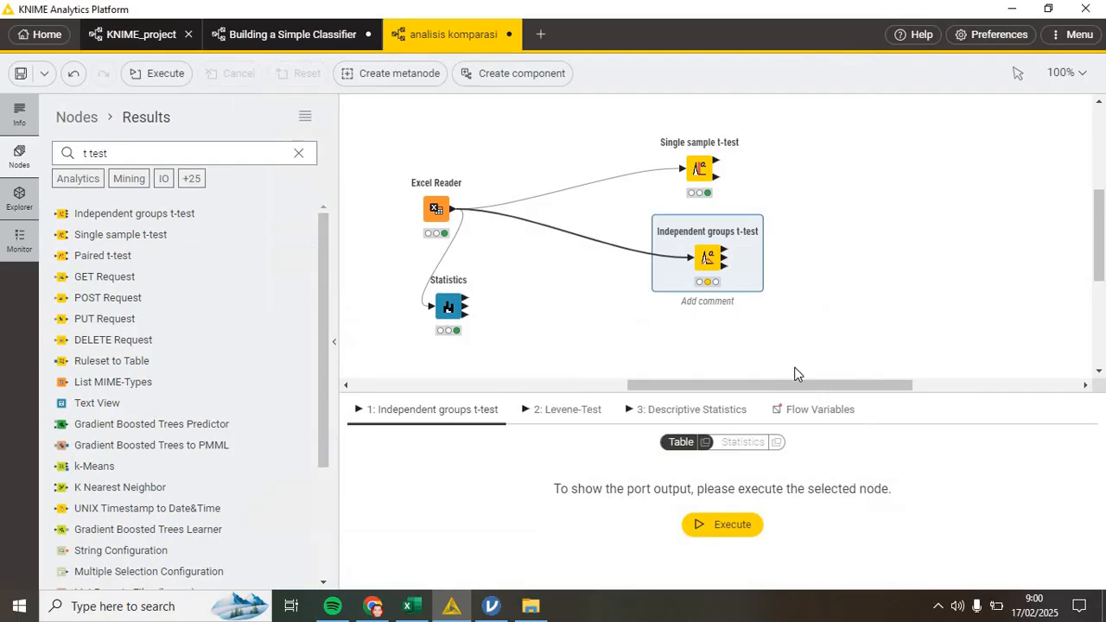
Execute the Independent groups t-test node and compare its Levene-Test output with the t-test results for all test columns
{"action": "left_click", "coordinate": [720, 519]}
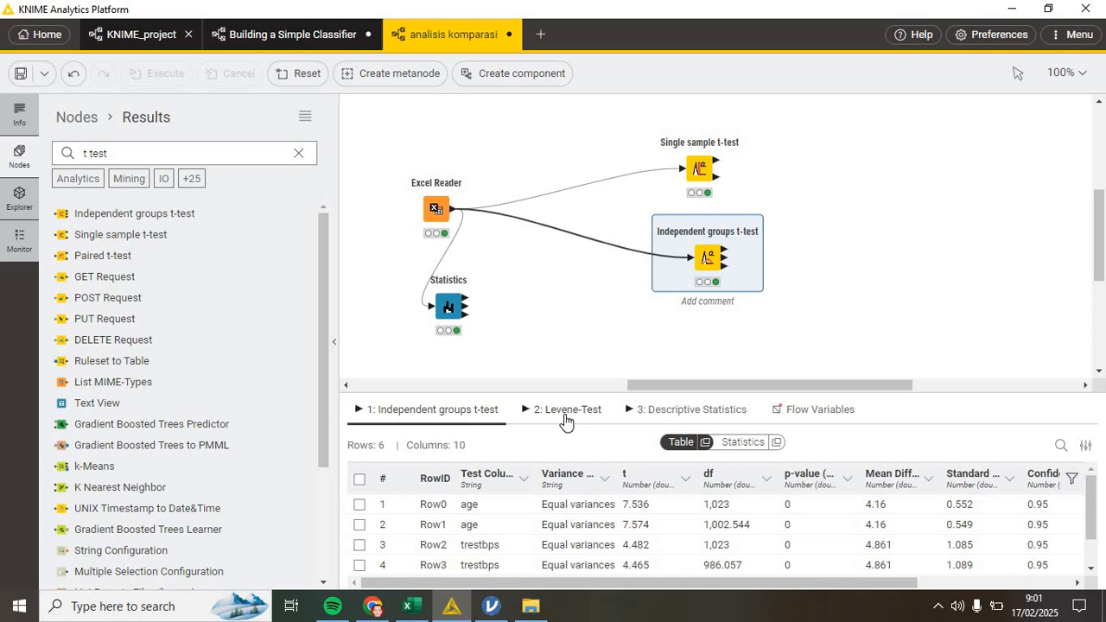
{"action": "left_click", "coordinate": [558, 416]}
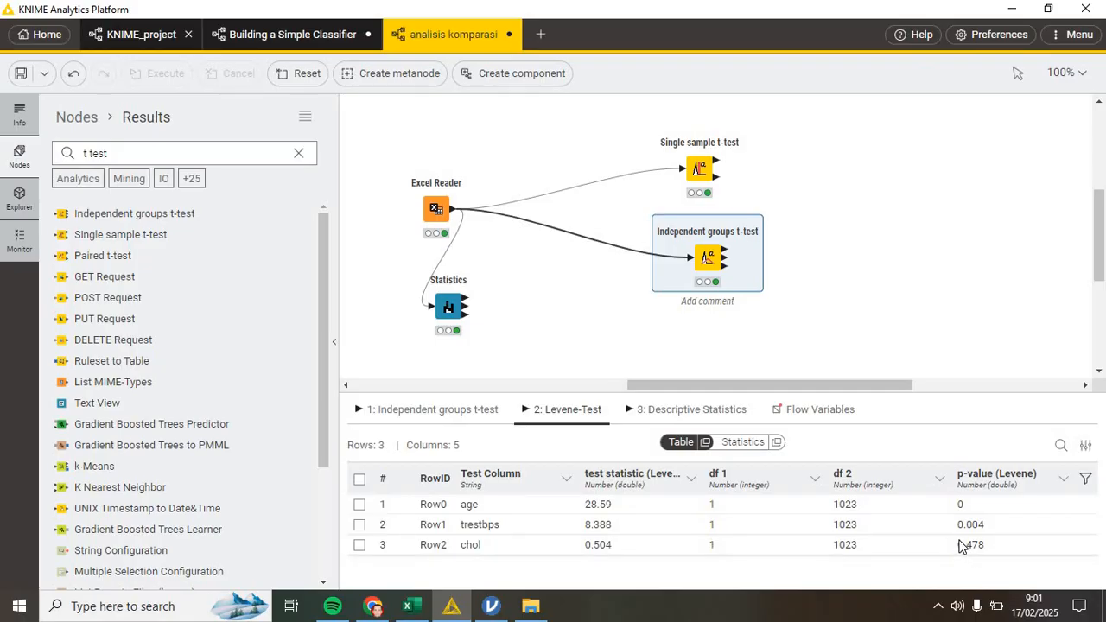
{"action": "left_click", "coordinate": [413, 416]}
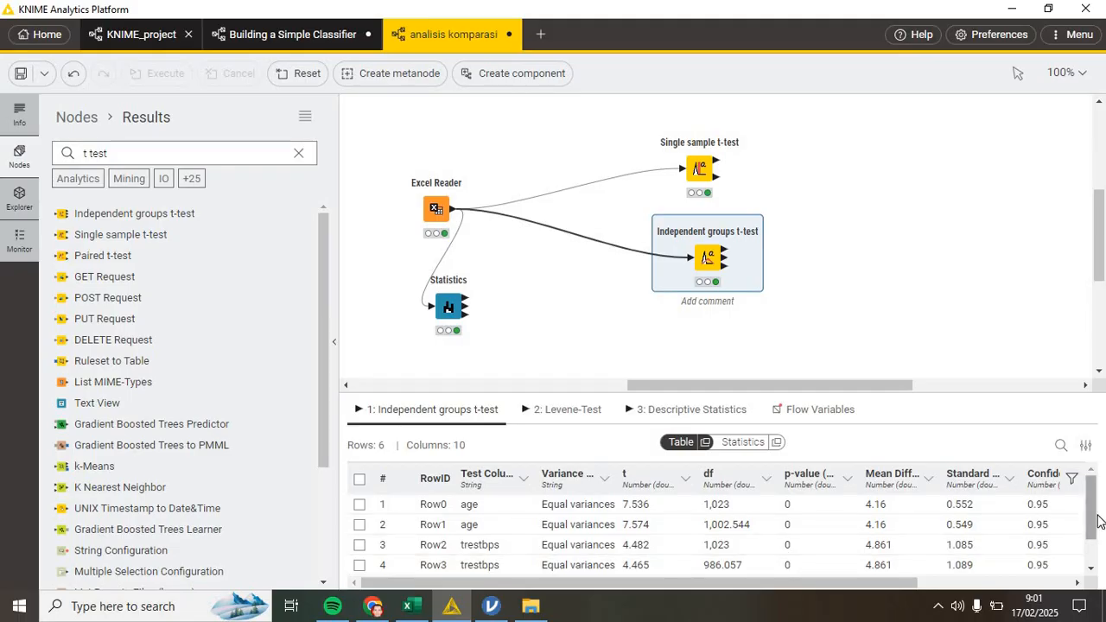
{"action": "left_click_drag", "start_coordinate": [1090, 522], "coordinate": [1086, 577]}
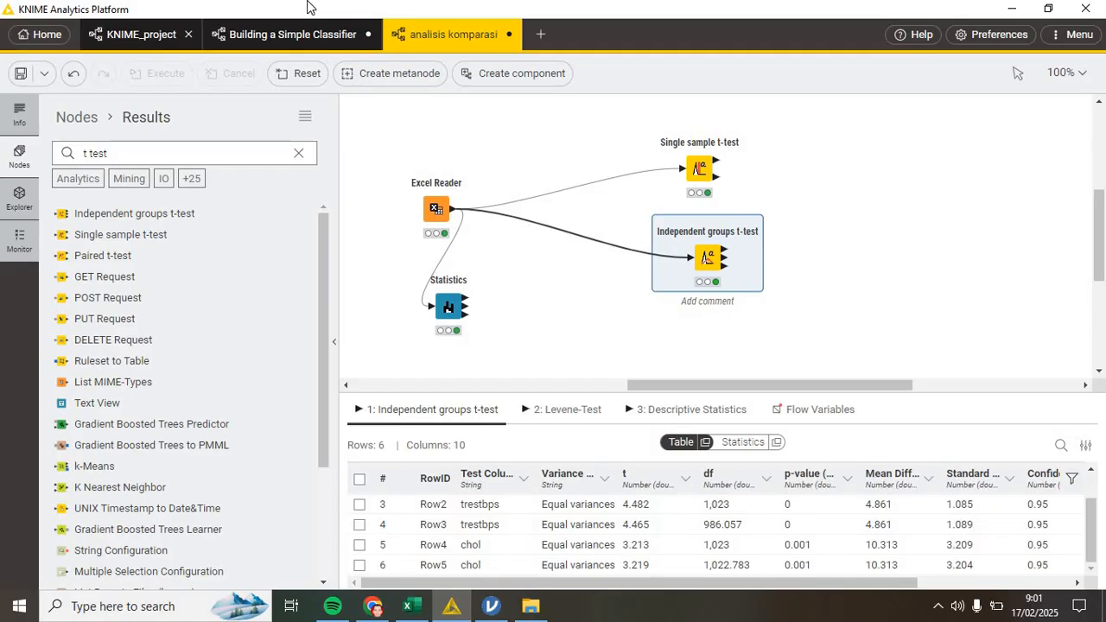
Switch to Excel to check the thalach_before column in heart.xlsx, and return to the KNIME workflow
{"action": "left_click", "coordinate": [407, 606]}
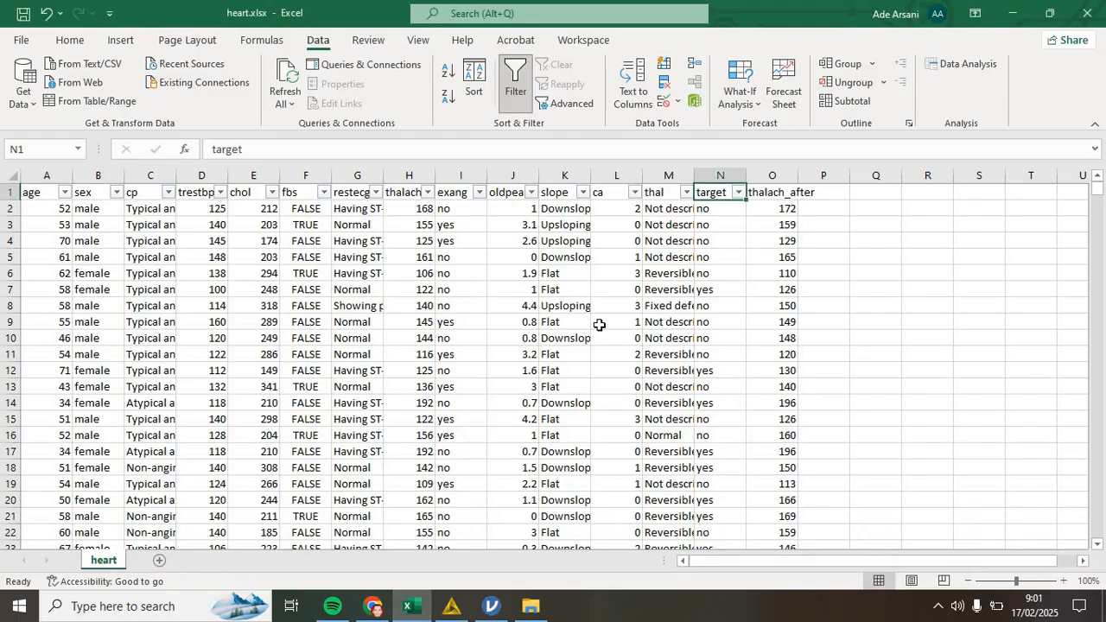
{"action": "left_click", "coordinate": [414, 191]}
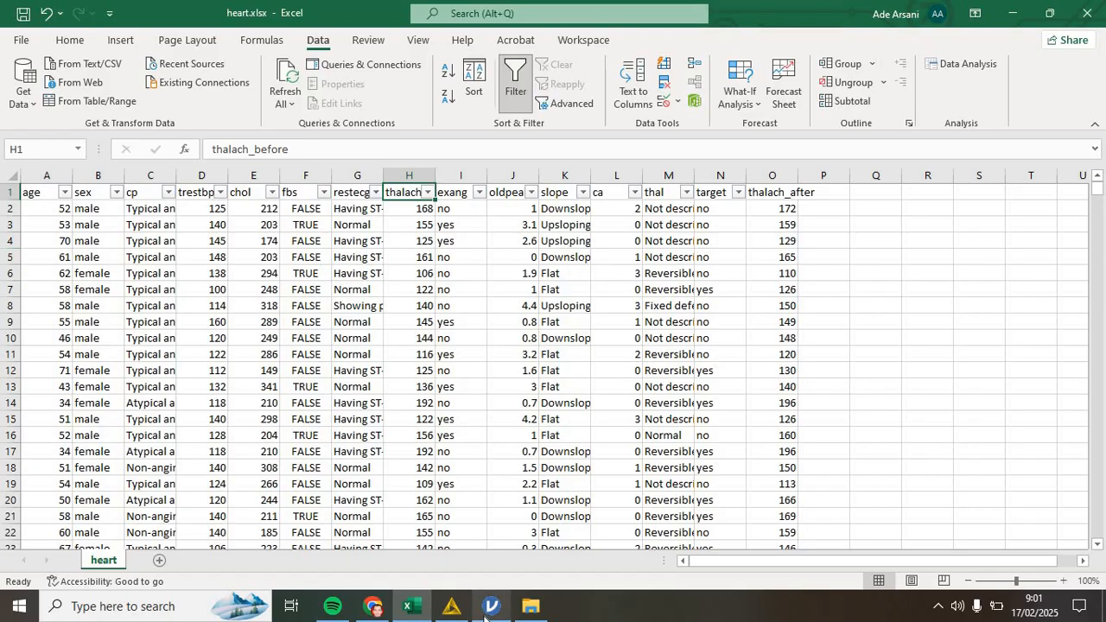
{"action": "mouse_move", "coordinate": [485, 617]}
{"action": "left_click", "coordinate": [451, 606]}
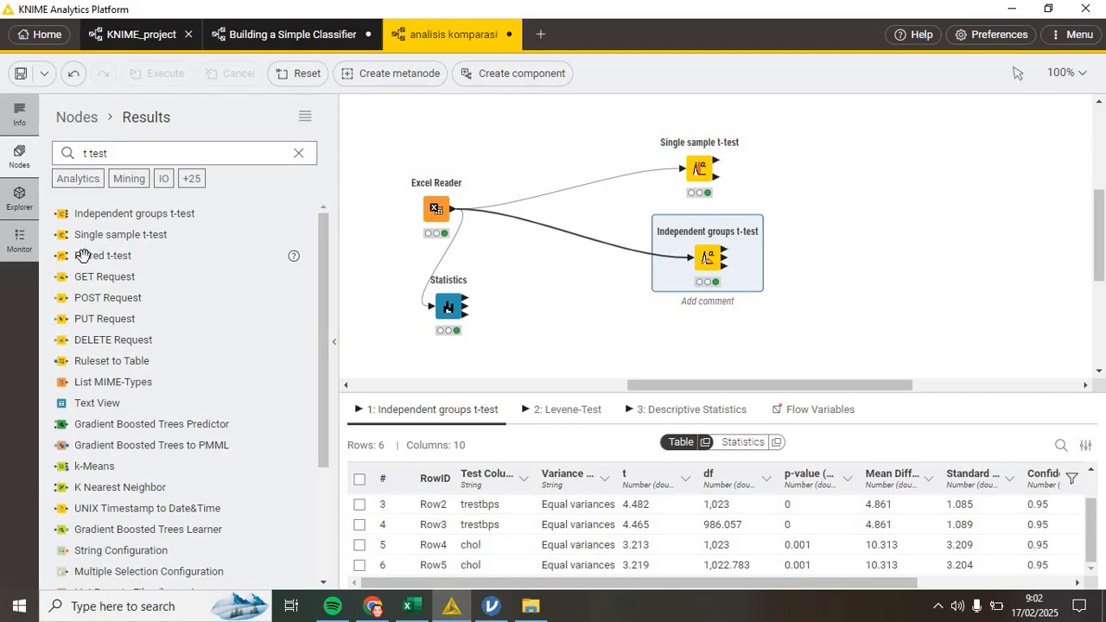
Add a Paired t-test node below the Independent groups t-test and connect the Excel Reader's output to it
{"action": "left_click_drag", "start_coordinate": [83, 255], "coordinate": [695, 345]}
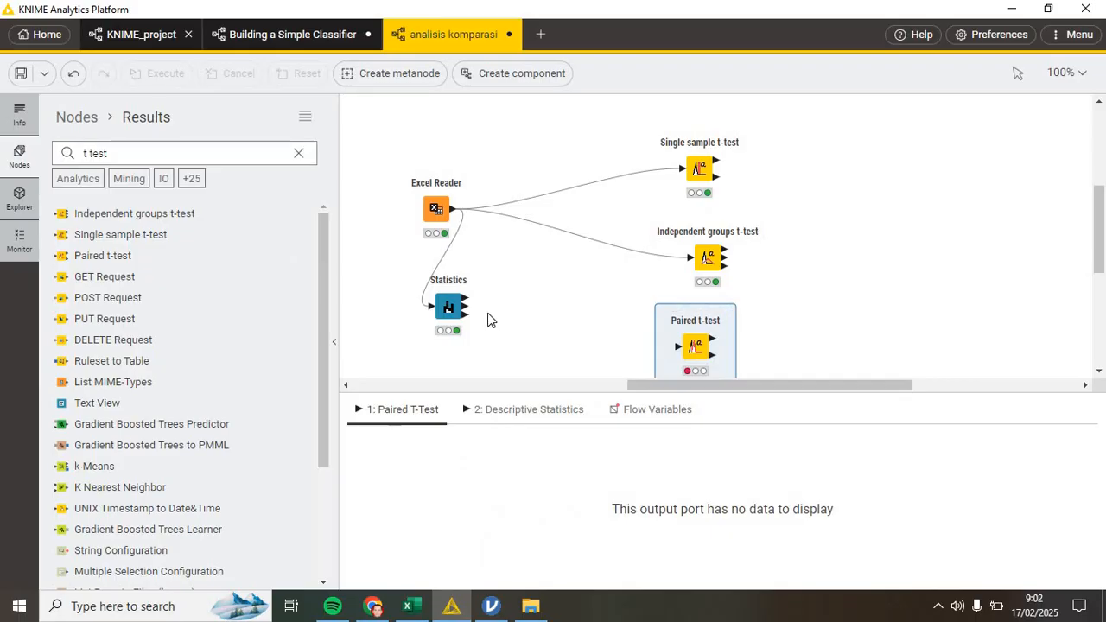
{"action": "mouse_move", "coordinate": [455, 208]}
{"action": "left_mouse_down"}
{"action": "mouse_move", "coordinate": [603, 303]}
{"action": "mouse_move", "coordinate": [463, 221]}
{"action": "left_mouse_up"}
{"action": "left_click", "coordinate": [461, 214]}
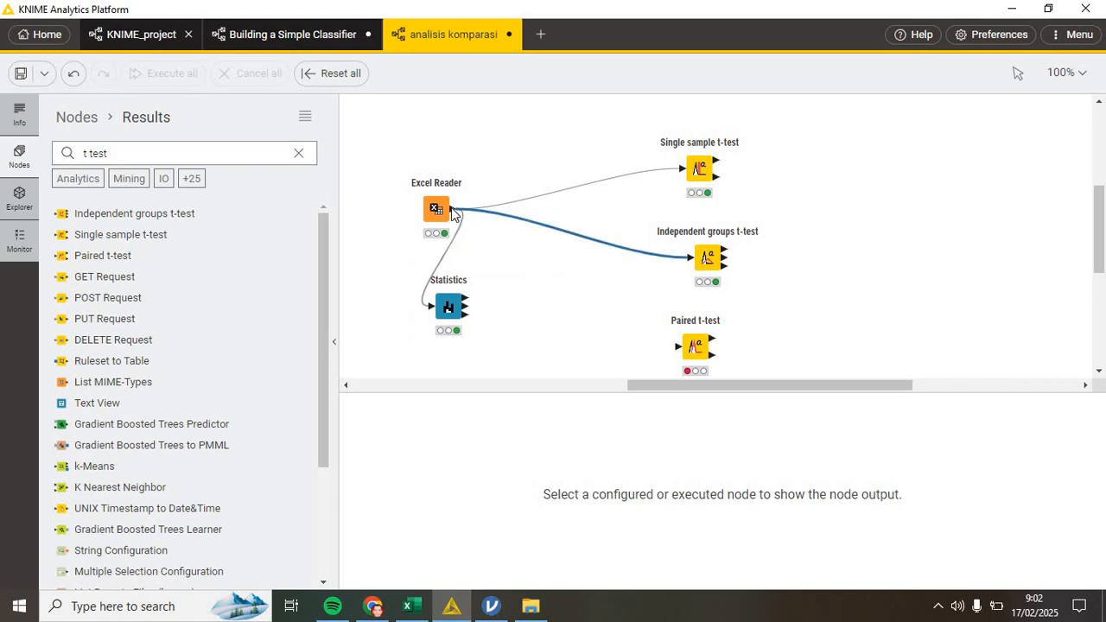
{"action": "left_click_drag", "start_coordinate": [453, 211], "coordinate": [676, 349]}
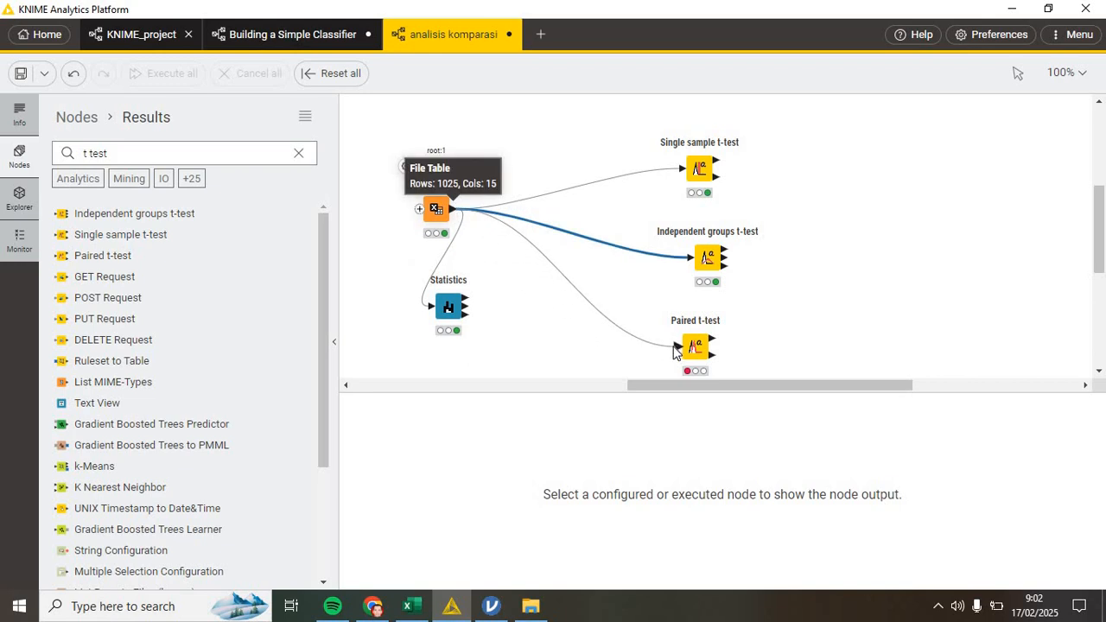
Configure the Paired t-test with thalach_before as left column and thalach_after as right column, and execute the node
{"action": "right_click", "coordinate": [699, 349]}
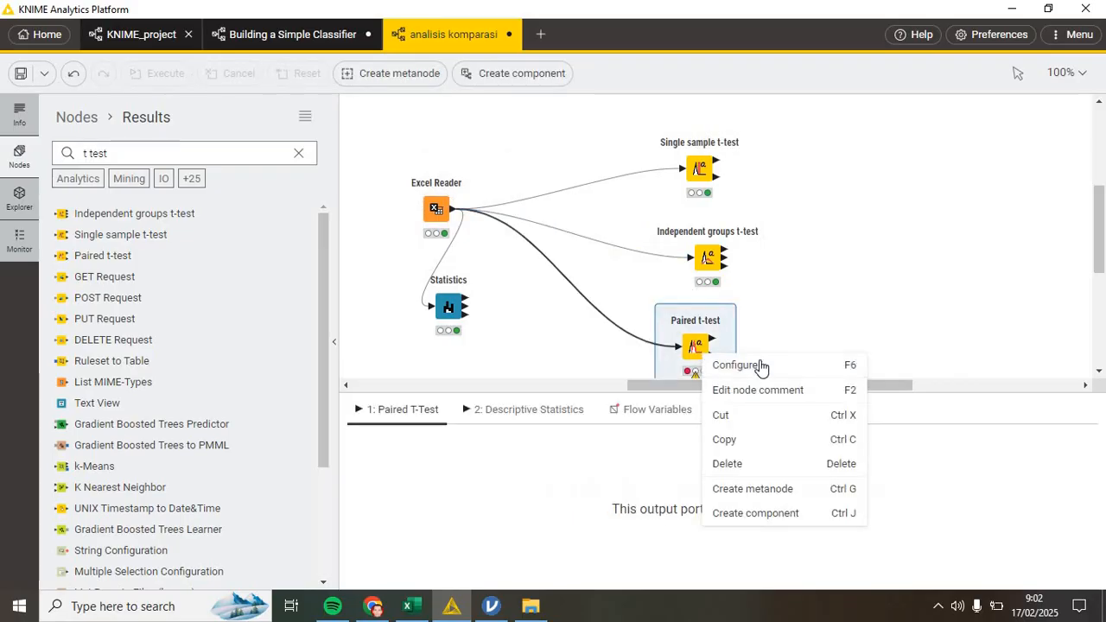
{"action": "left_click", "coordinate": [761, 367]}
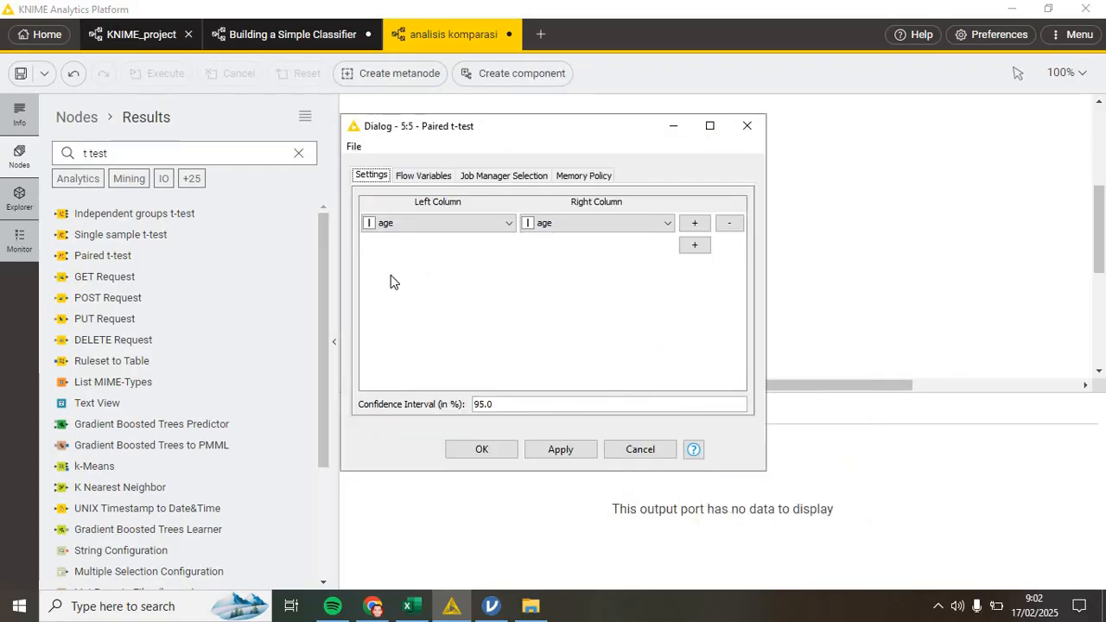
{"action": "left_click", "coordinate": [509, 224]}
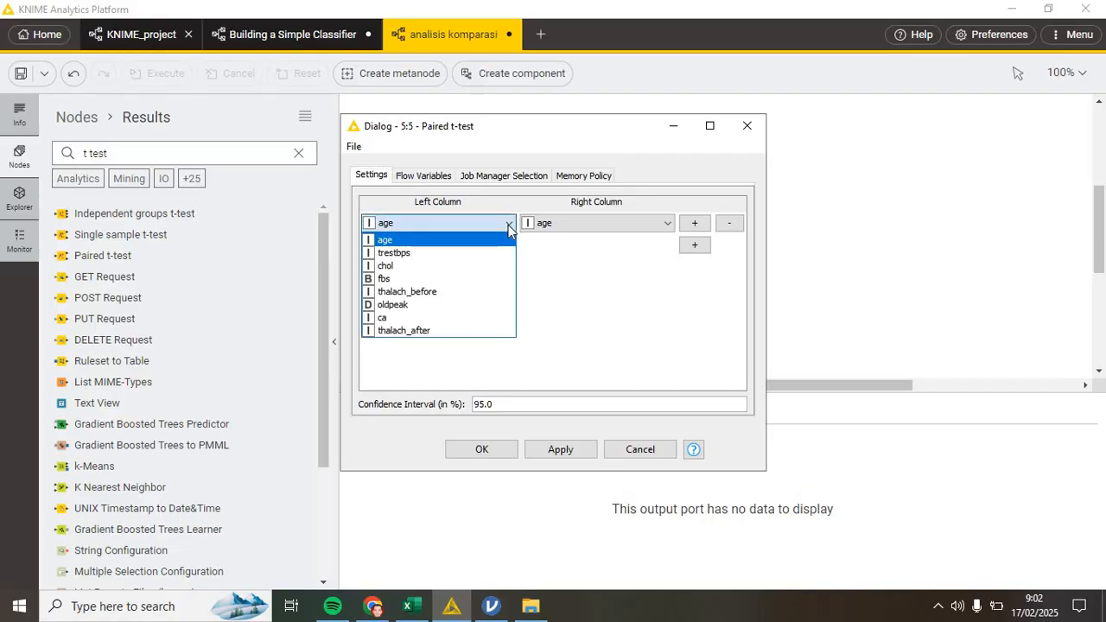
{"action": "left_click", "coordinate": [440, 294]}
{"action": "left_click", "coordinate": [667, 223]}
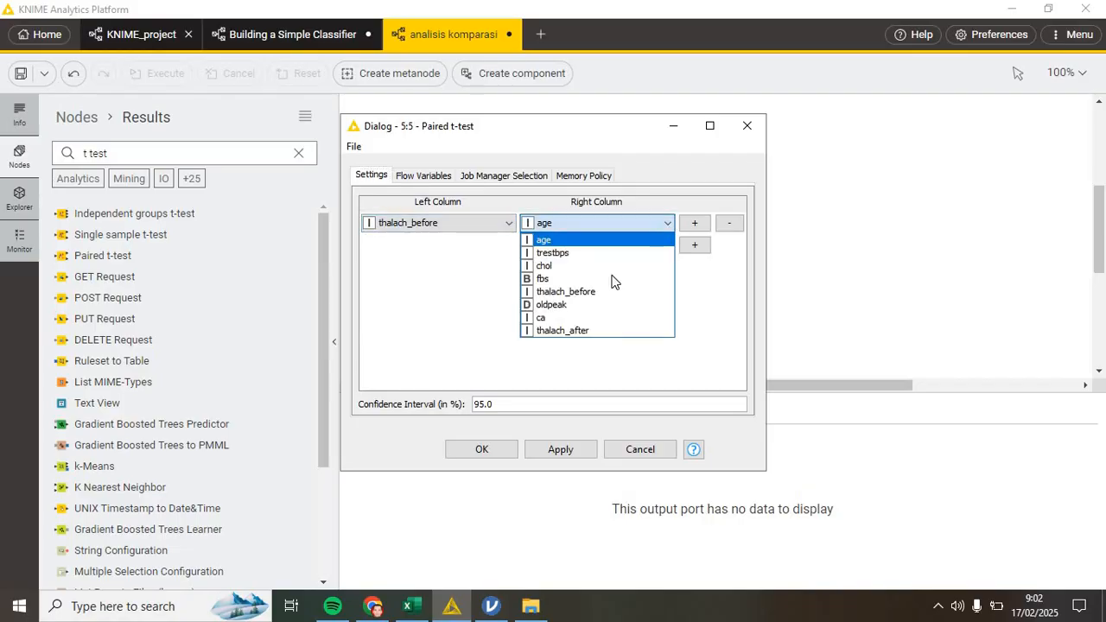
{"action": "left_click", "coordinate": [575, 331]}
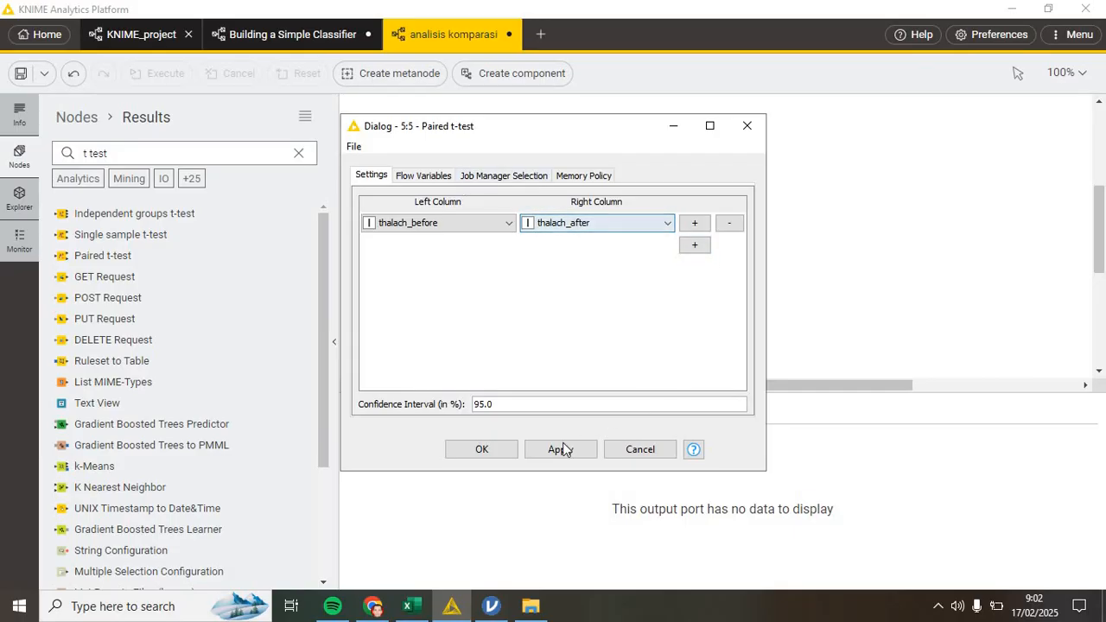
{"action": "left_click", "coordinate": [481, 450]}
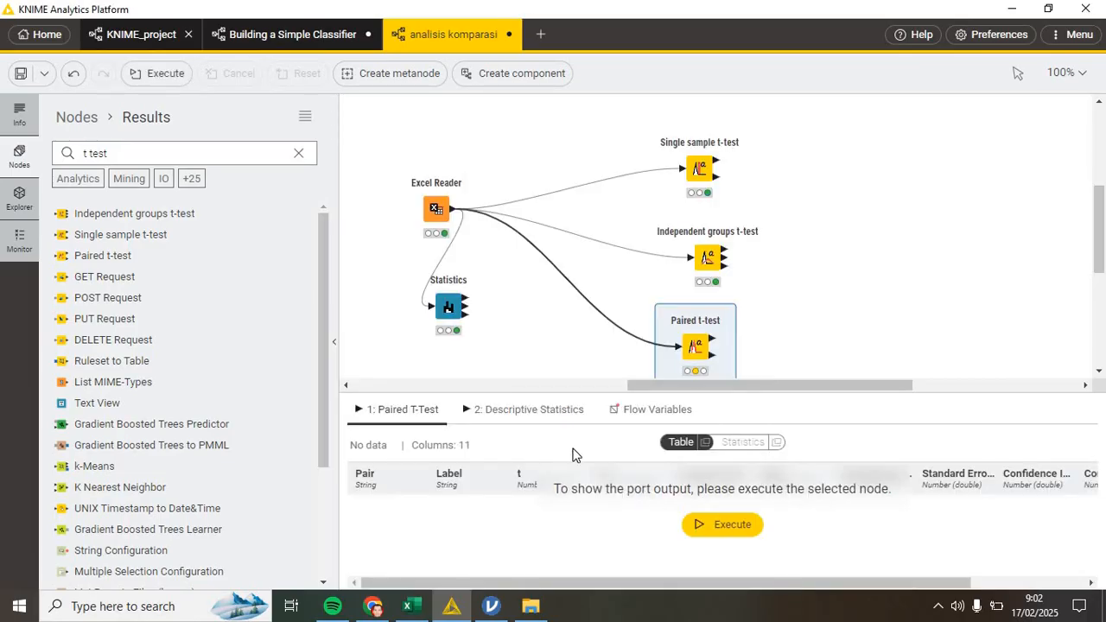
{"action": "left_click", "coordinate": [727, 532]}
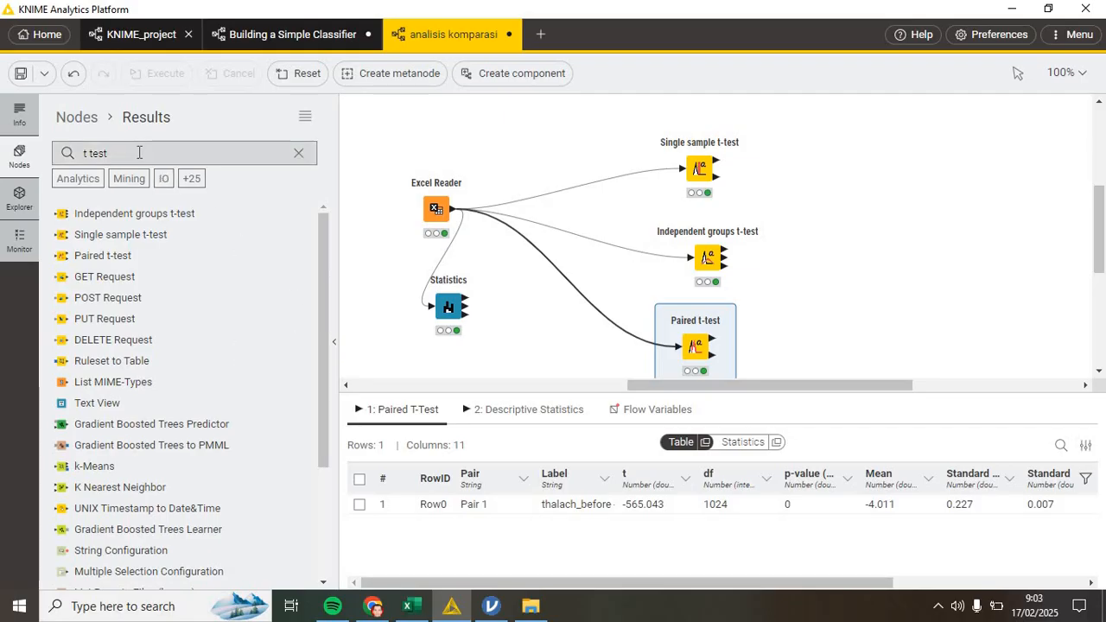
Search the nodes for anova, add a One-way ANOVA node beside the Single sample t-test, and connect the Excel Reader's output to it
{"action": "key", "text": "ctrl+a"}
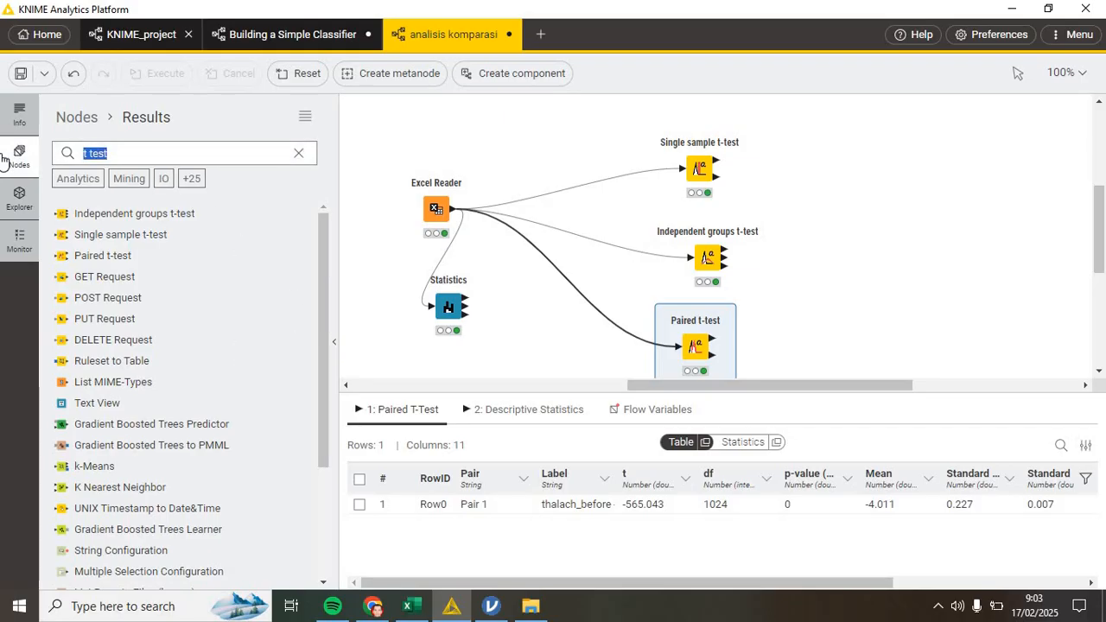
{"action": "type", "text": "anova"}
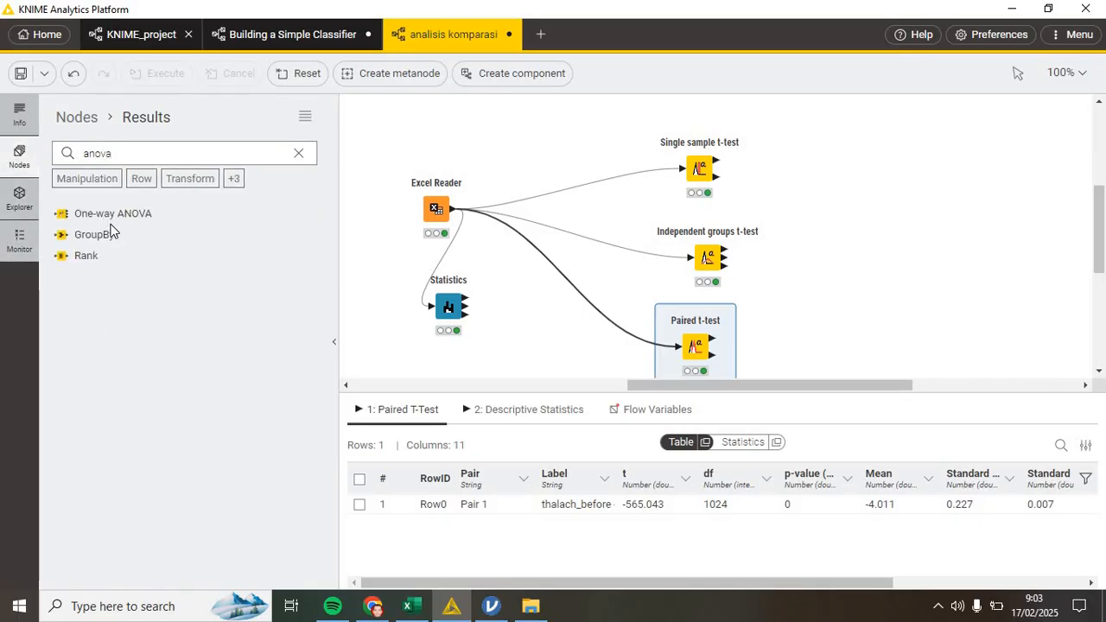
{"action": "left_click_drag", "start_coordinate": [102, 215], "coordinate": [871, 173]}
{"action": "left_click_drag", "start_coordinate": [453, 209], "coordinate": [856, 174]}
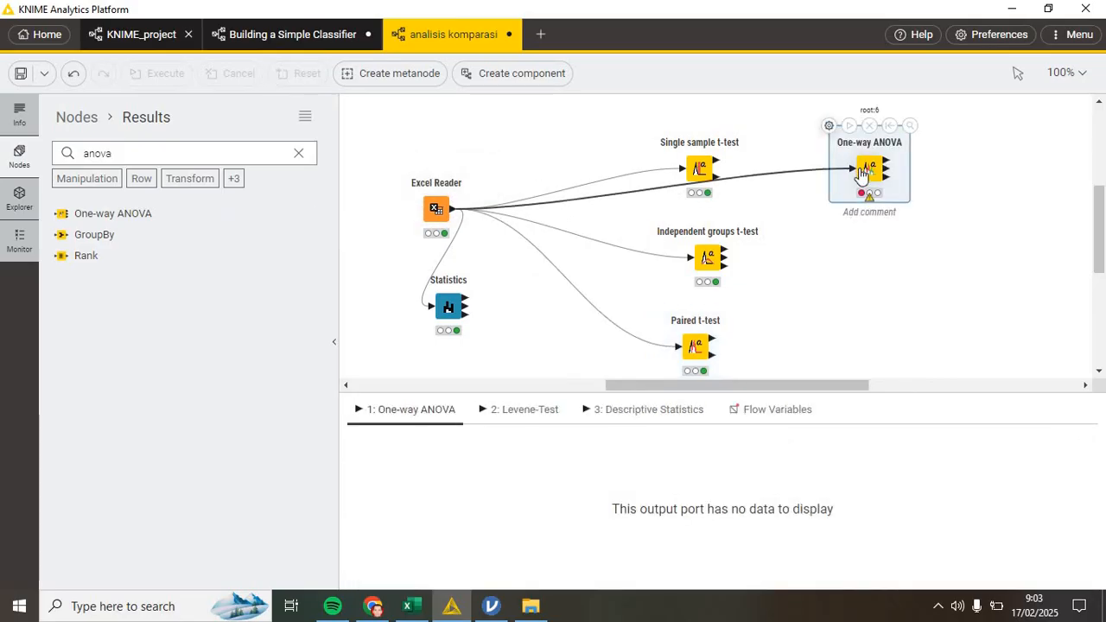
Open the One-way ANOVA configuration, switch to Excel to check the cp column's categories in heart.xlsx, and return to KNIME
{"action": "right_click", "coordinate": [862, 172]}
{"action": "left_click", "coordinate": [887, 182]}
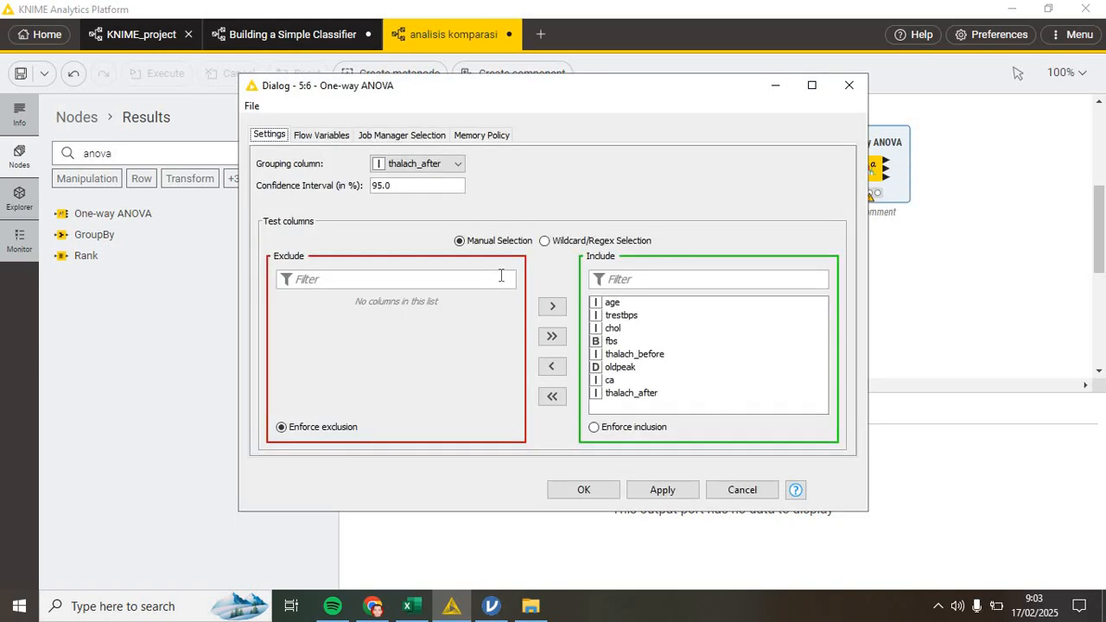
{"action": "left_click", "coordinate": [407, 606]}
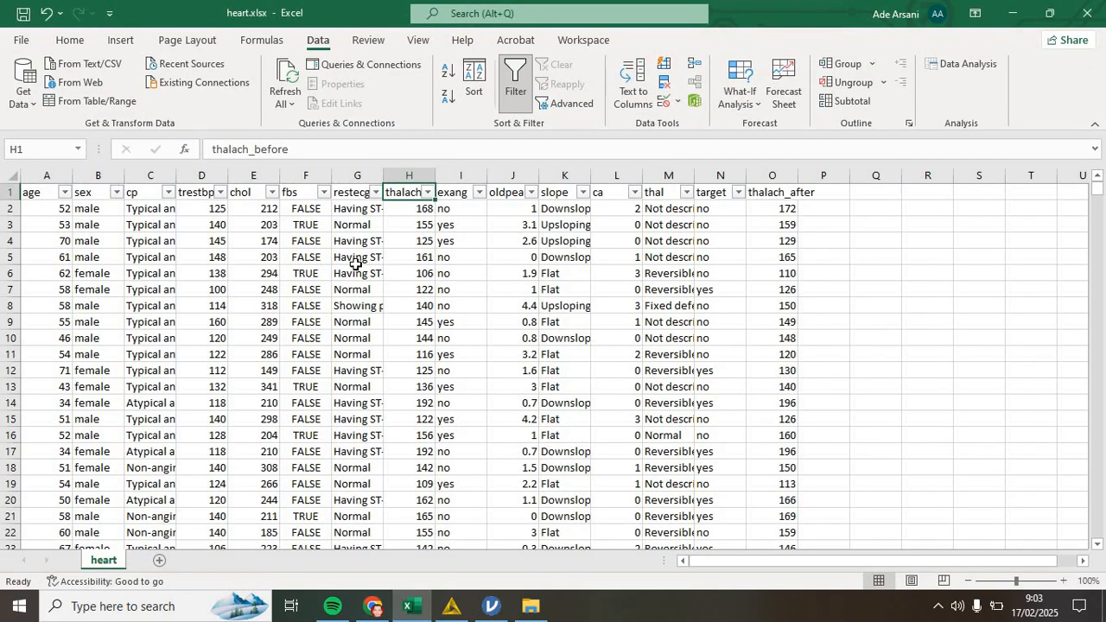
{"action": "left_click", "coordinate": [168, 192]}
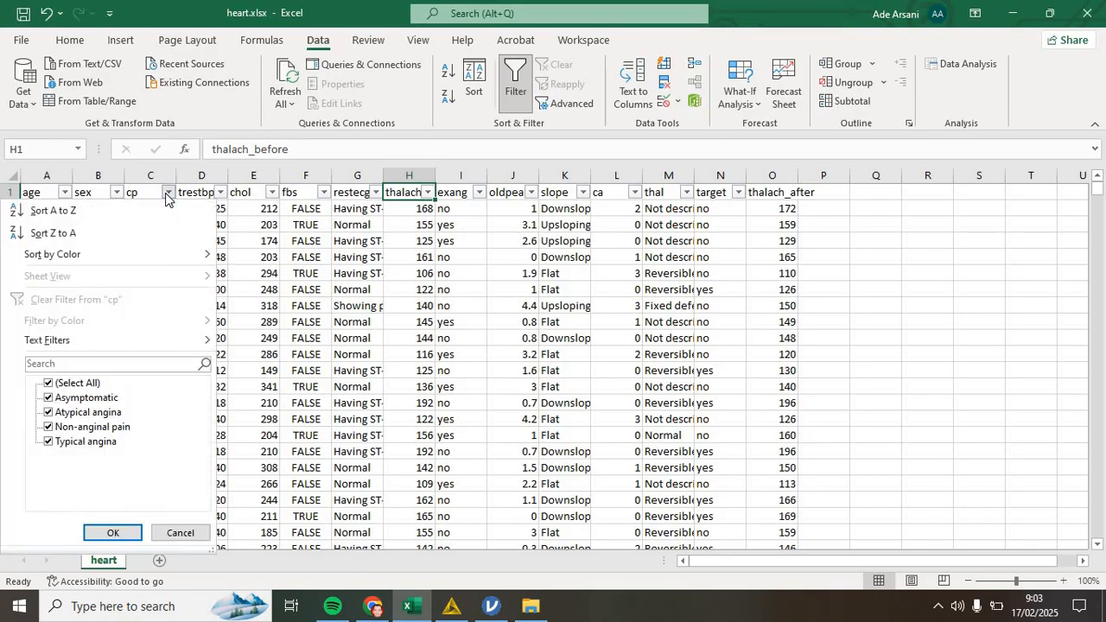
{"action": "left_click", "coordinate": [453, 608]}
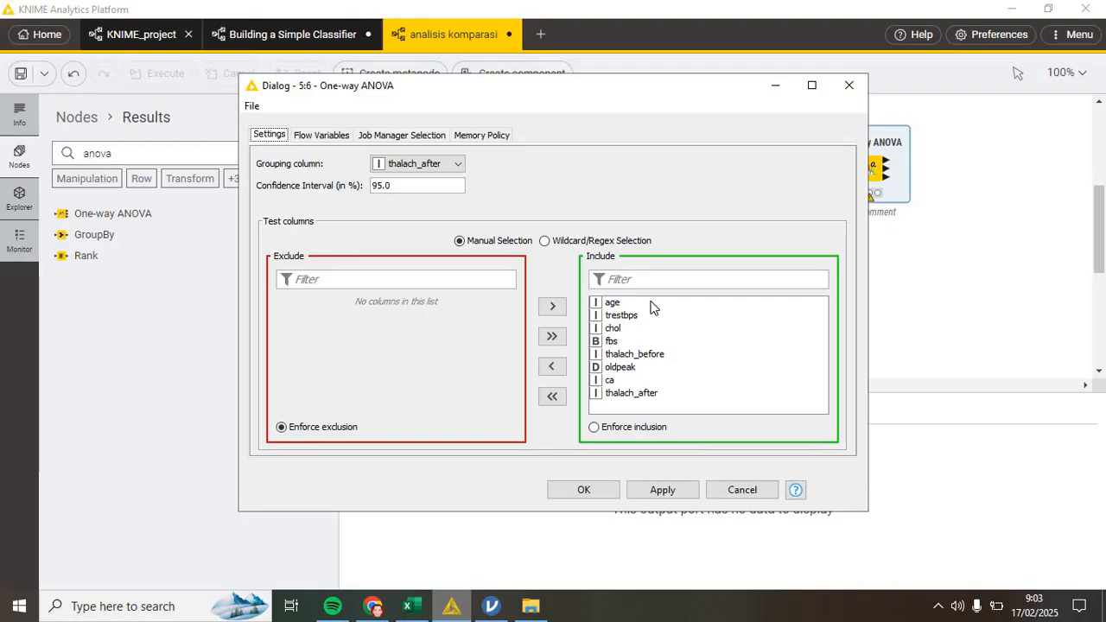
Exclude all test columns from the One-way ANOVA, and include only age and trestbps
{"action": "left_click", "coordinate": [552, 395]}
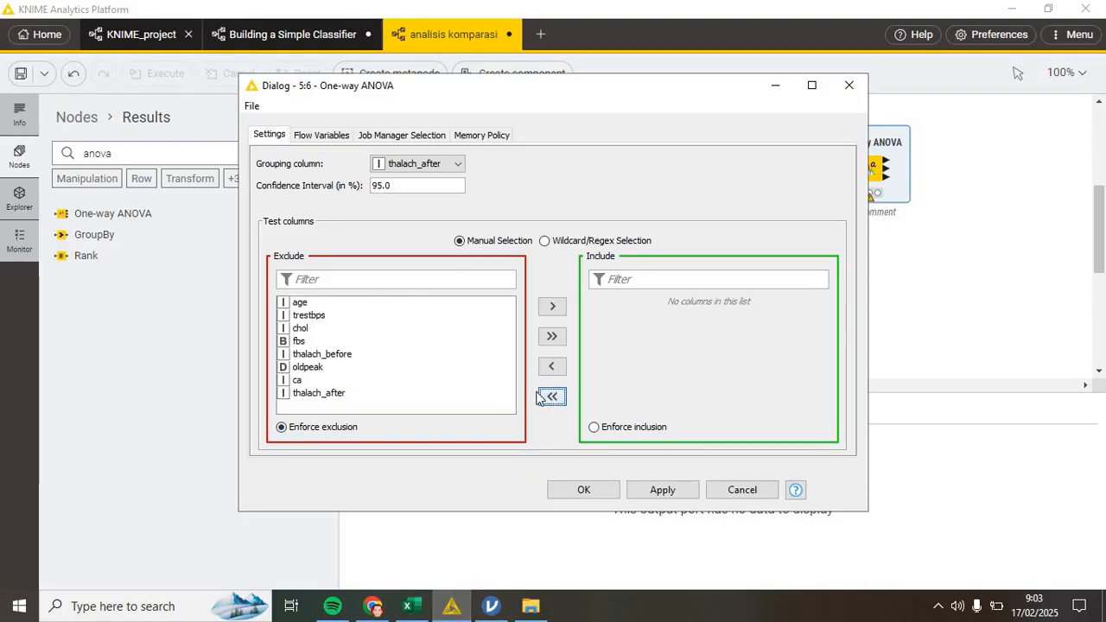
{"action": "left_click", "coordinate": [304, 303]}
{"action": "left_click", "coordinate": [545, 309]}
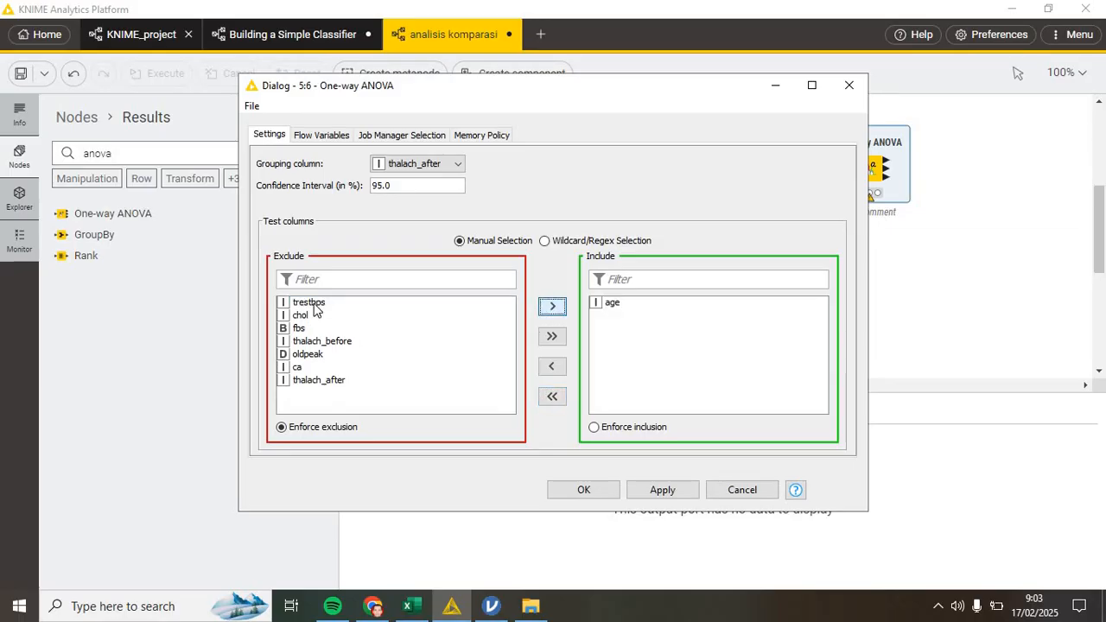
{"action": "left_click", "coordinate": [553, 307]}
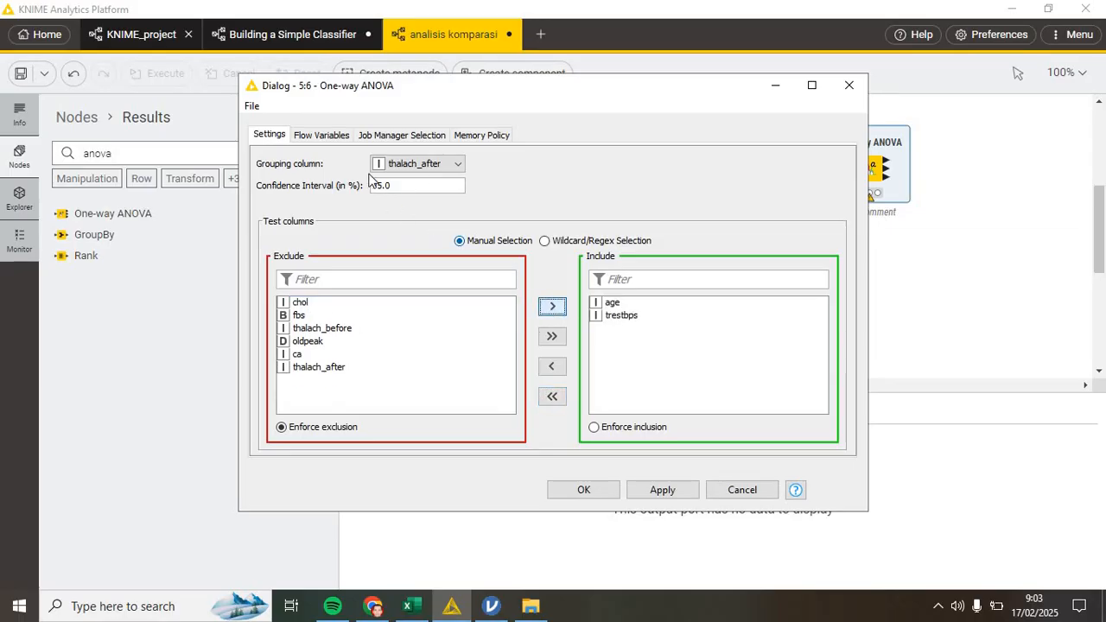
Set cp as the One-way ANOVA's grouping column, accept the configuration, and execute the node
{"action": "left_click", "coordinate": [456, 166]}
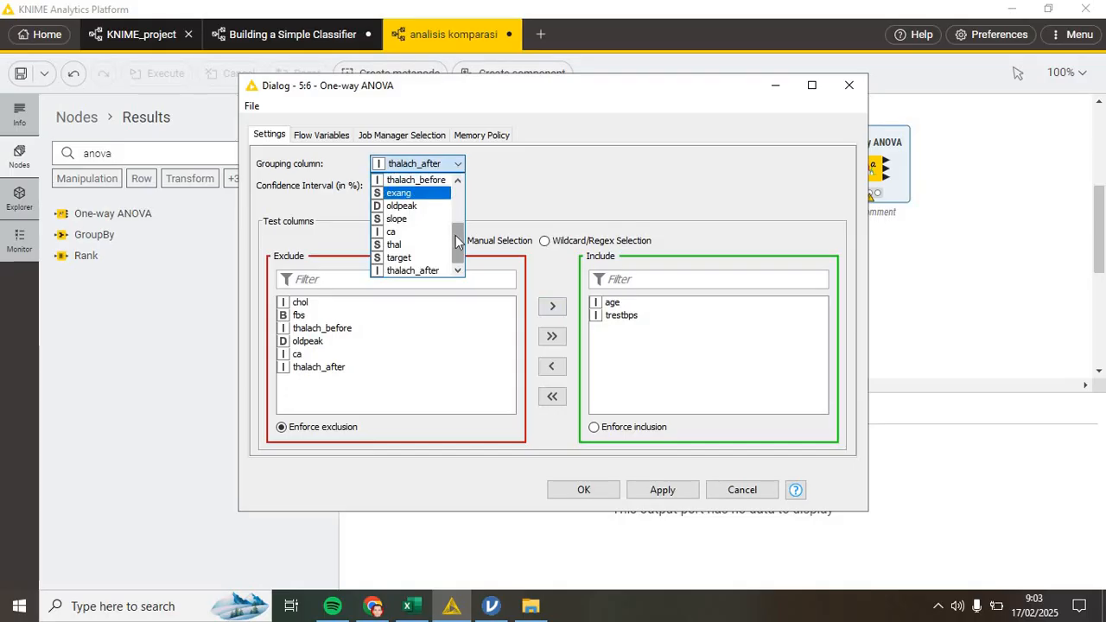
{"action": "left_click_drag", "start_coordinate": [458, 245], "coordinate": [467, 198]}
{"action": "left_click", "coordinate": [408, 207]}
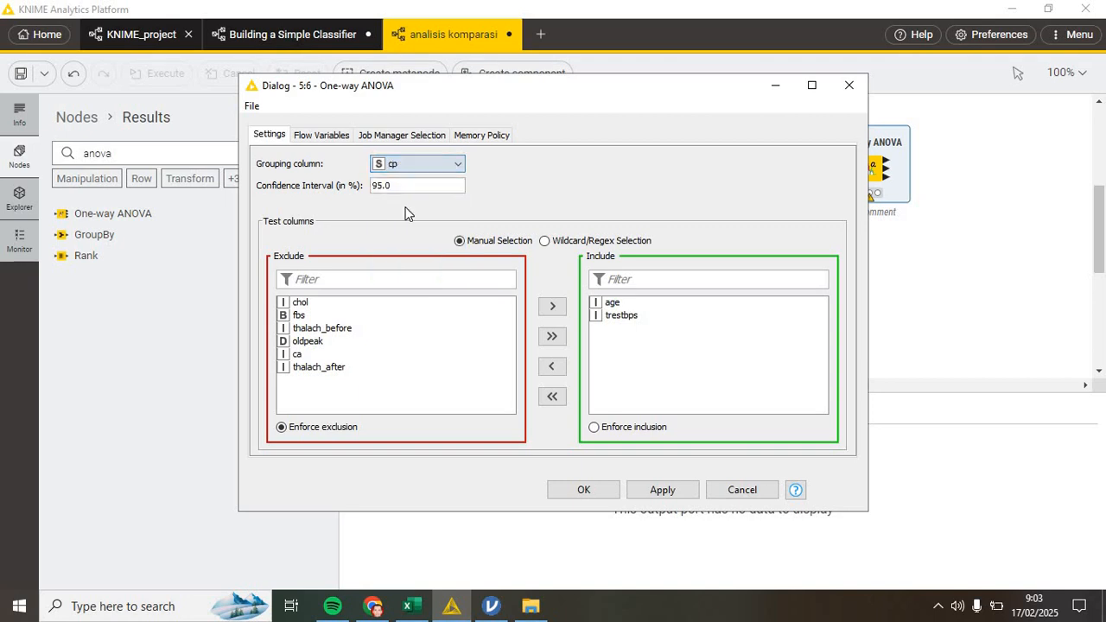
{"action": "left_click", "coordinate": [663, 490]}
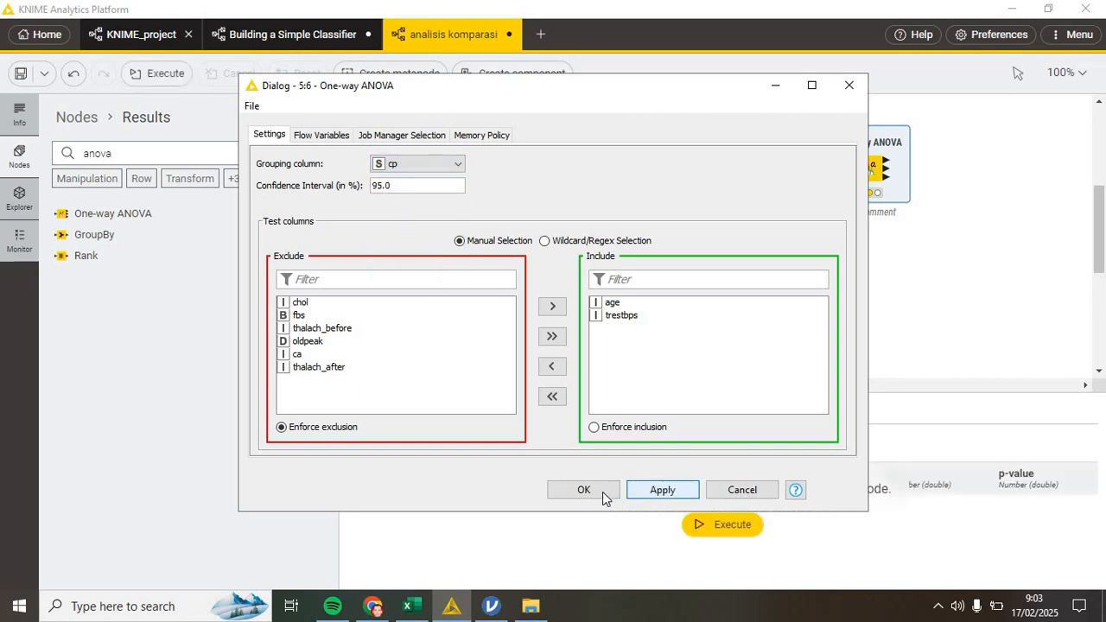
{"action": "left_click", "coordinate": [594, 491]}
{"action": "left_click", "coordinate": [718, 526]}
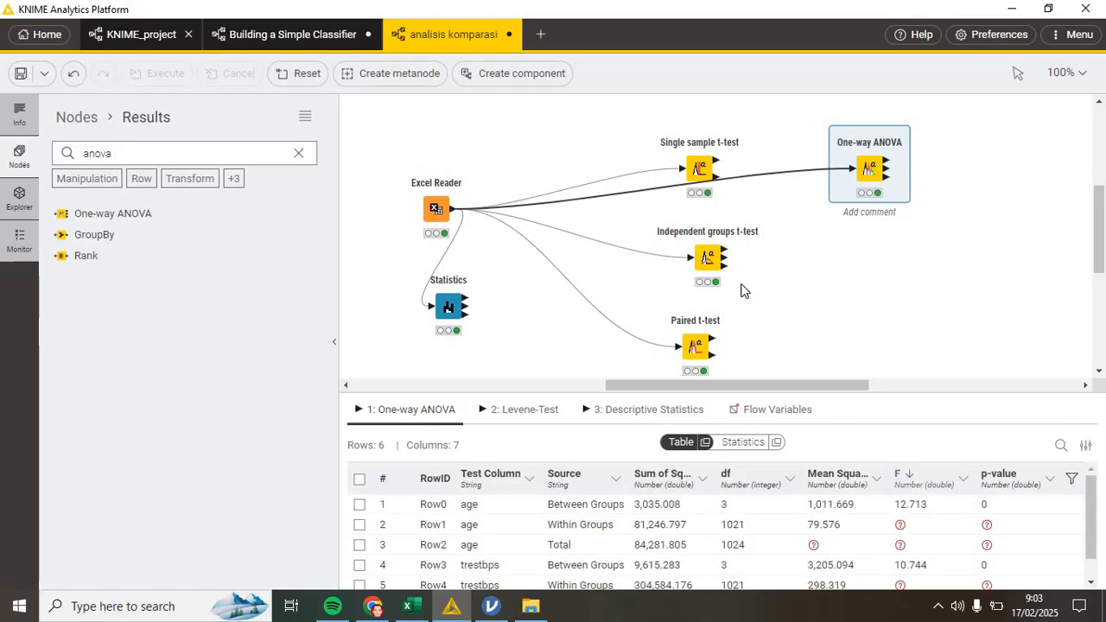
Open the One-way ANOVA output table in its own window, examine the F and p-value results, and close it
{"action": "right_click", "coordinate": [867, 167]}
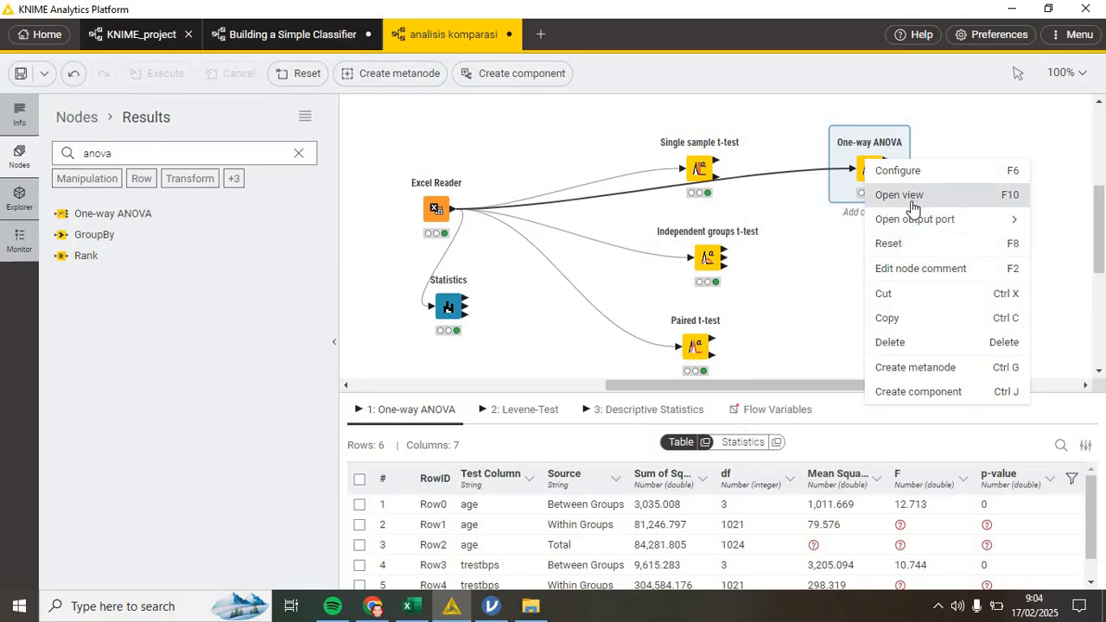
{"action": "mouse_move", "coordinate": [914, 221]}
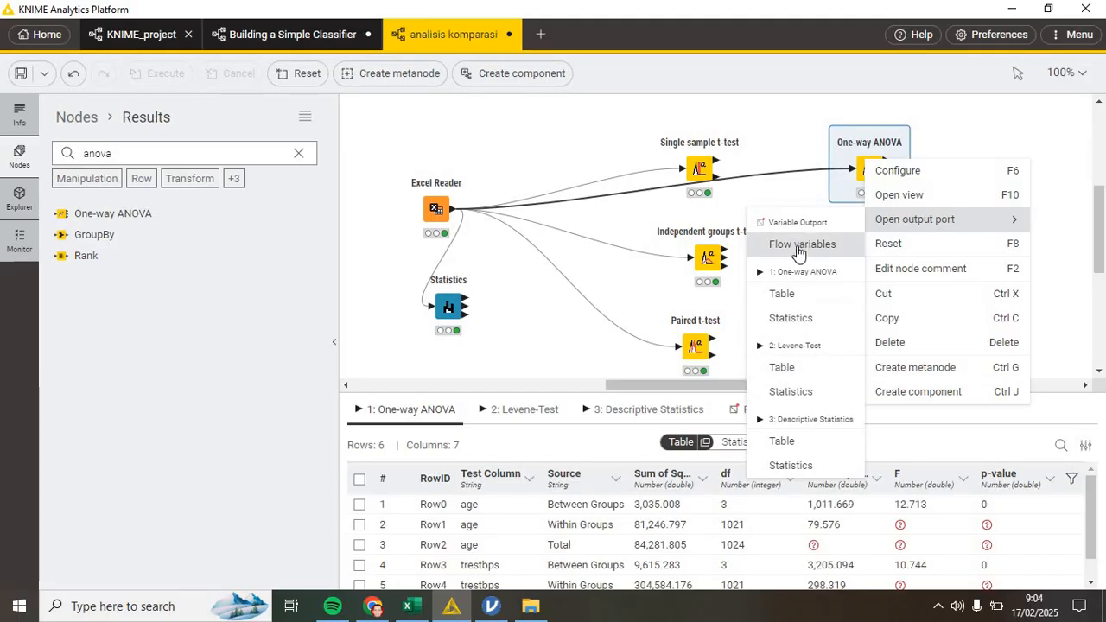
{"action": "left_click", "coordinate": [782, 295]}
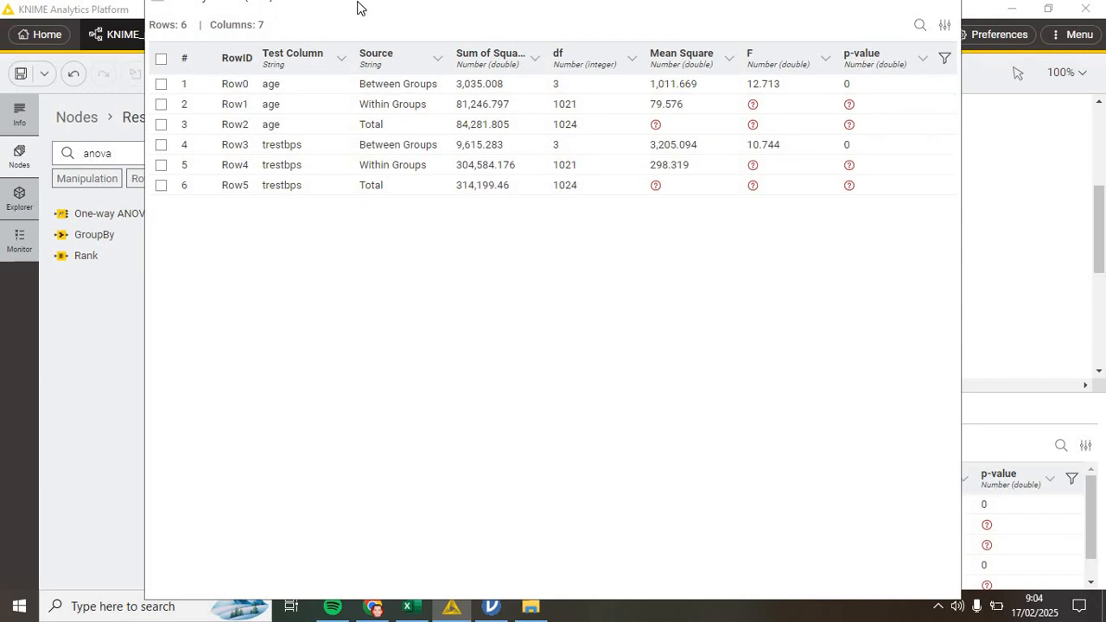
{"action": "left_click_drag", "start_coordinate": [352, 113], "coordinate": [342, 103]}
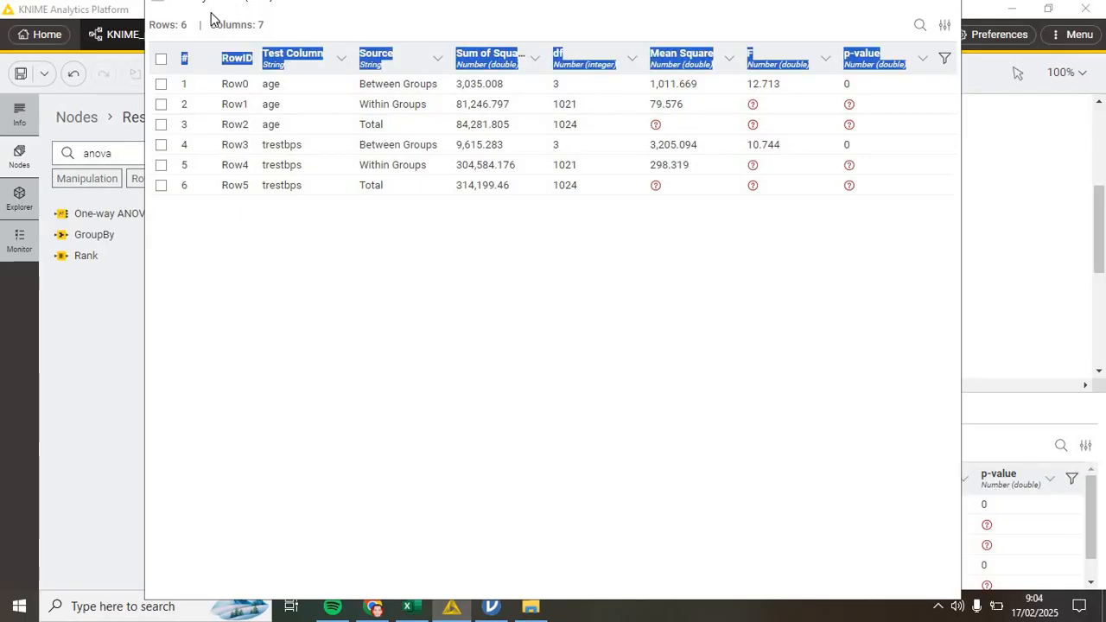
{"action": "left_click_drag", "start_coordinate": [248, 27], "coordinate": [291, 100]}
{"action": "left_click_drag", "start_coordinate": [290, 27], "coordinate": [343, 101]}
{"action": "left_click_drag", "start_coordinate": [455, 11], "coordinate": [514, 86]}
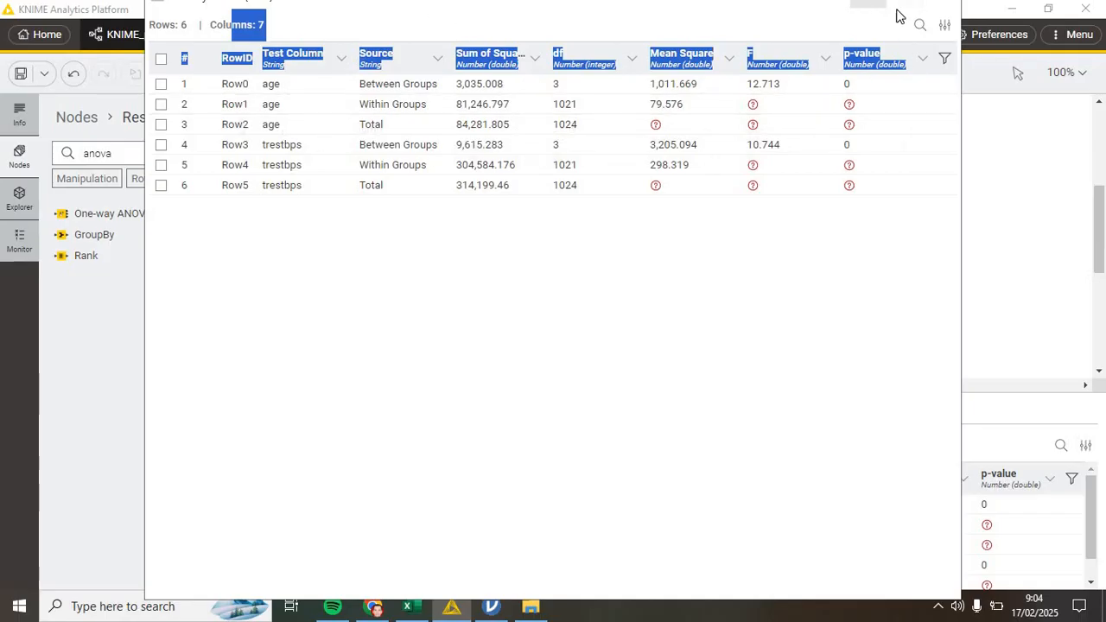
{"action": "left_click", "coordinate": [949, 3]}
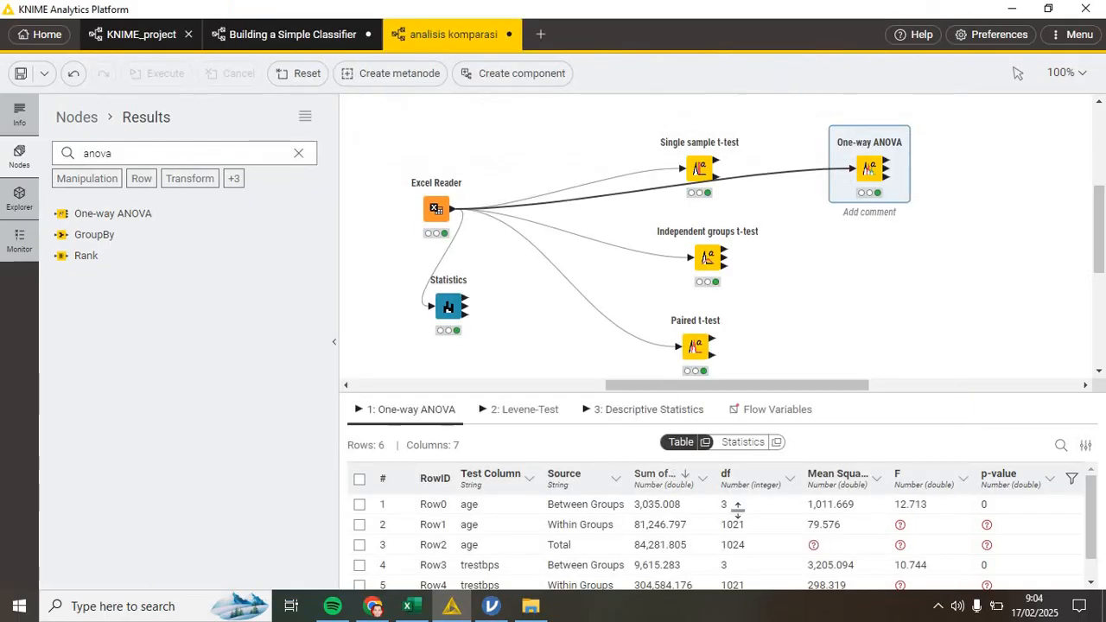
Examine the One-way ANOVA node's Levene-Test output and its Descriptive Statistics output
{"action": "left_click", "coordinate": [531, 409]}
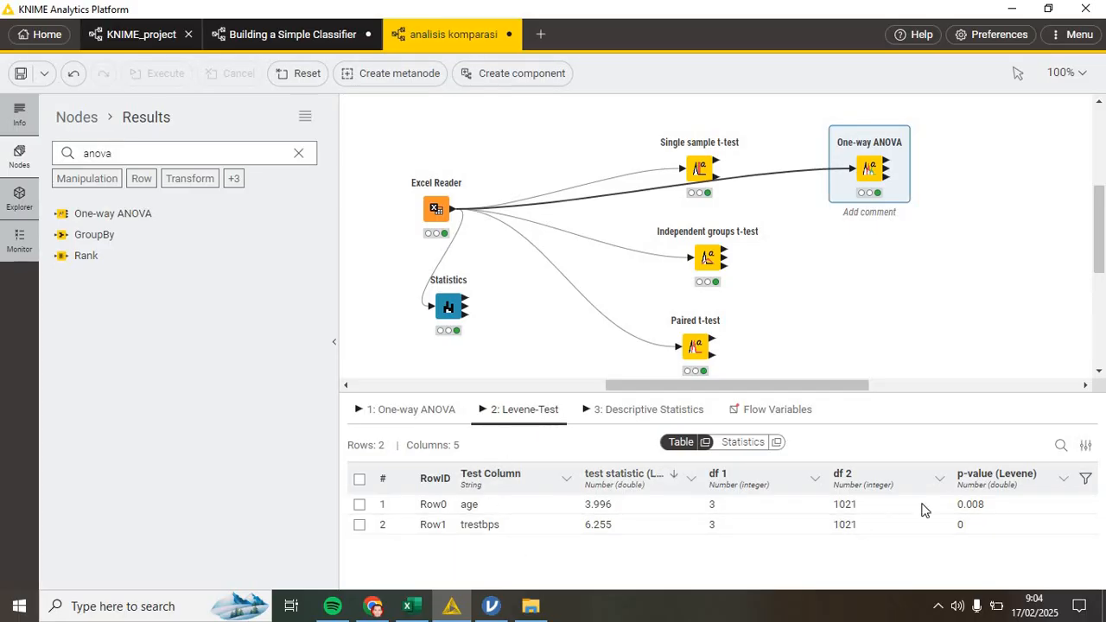
{"action": "left_click", "coordinate": [655, 413]}
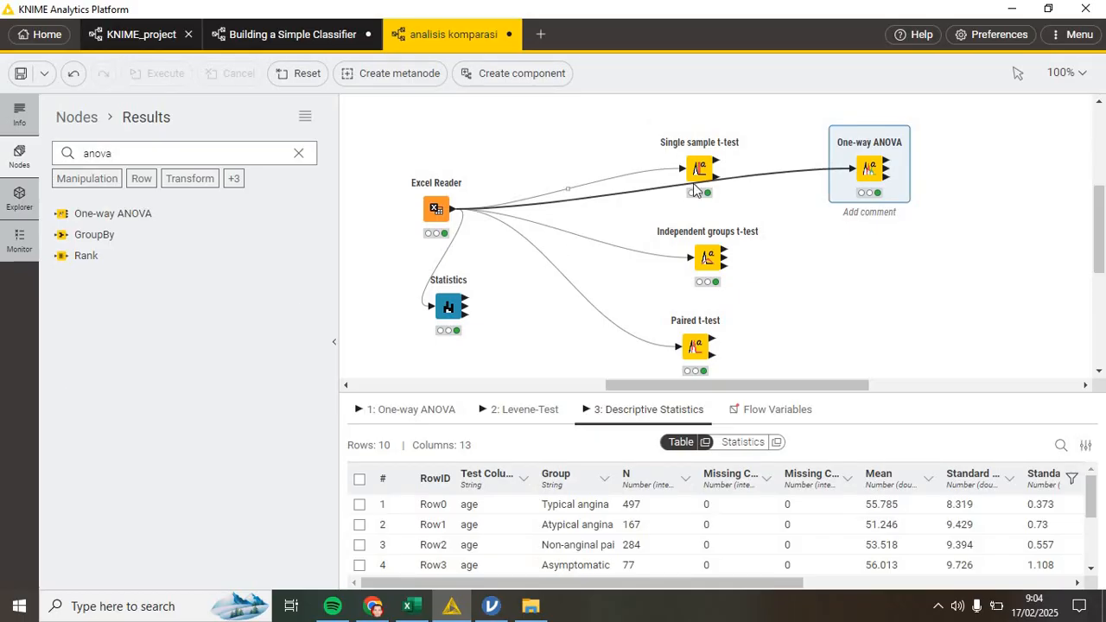
{"action": "mouse_move", "coordinate": [705, 257]}
{"action": "mouse_move", "coordinate": [897, 149]}
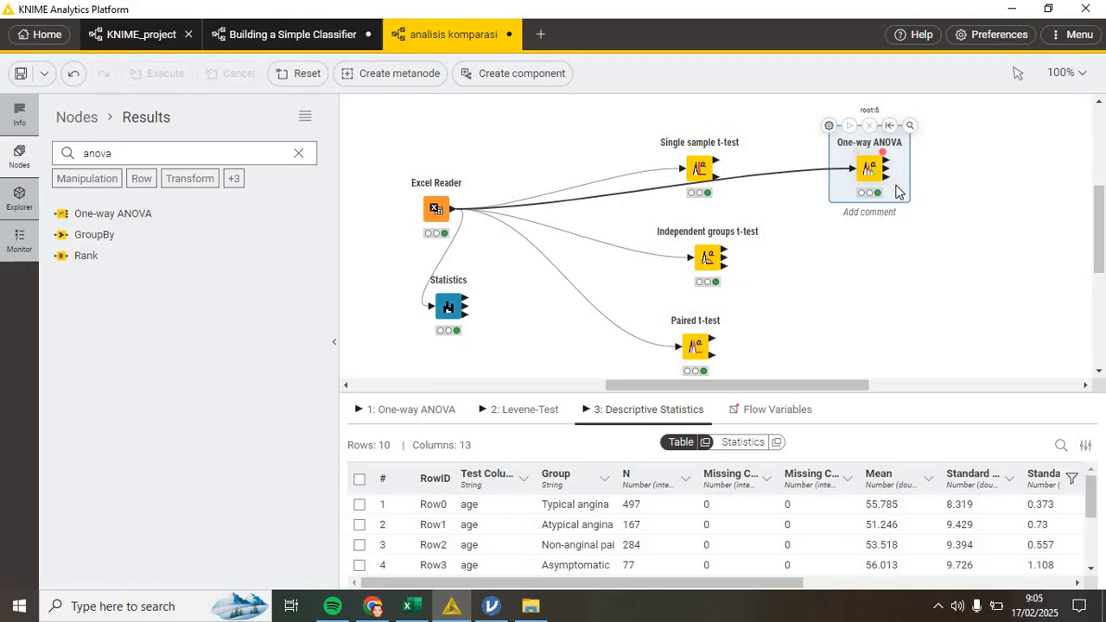